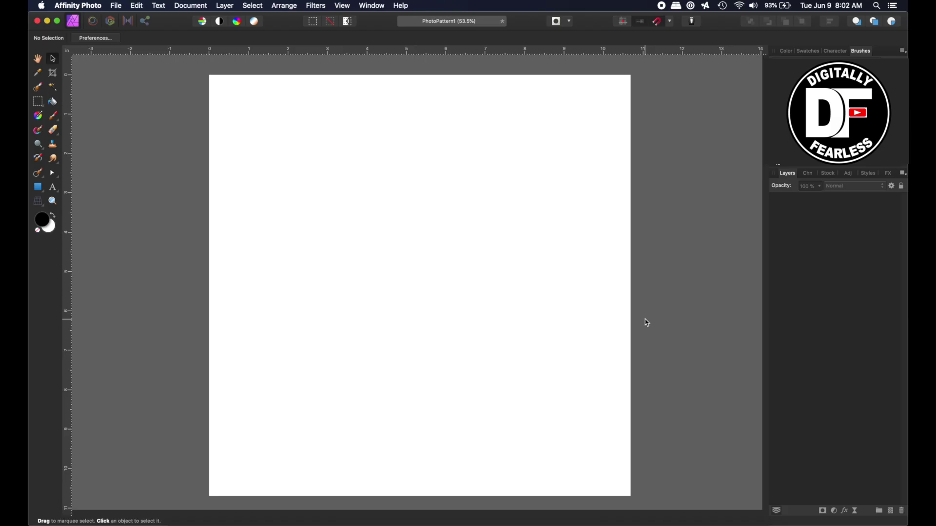
- Drag the hooded-woman Unsplash portrait from Stock onto the page and scale it to span the page width
left_click(829, 174)
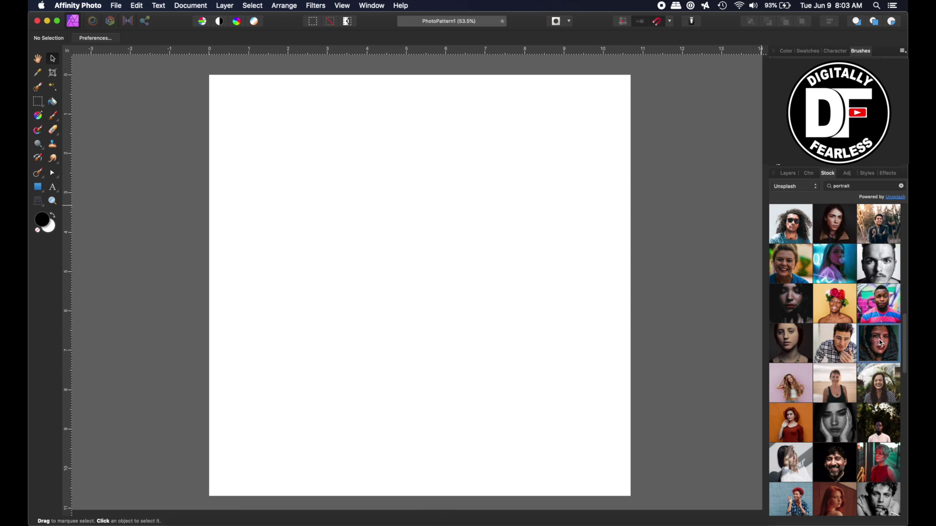
left_click_drag(881, 344, 418, 266)
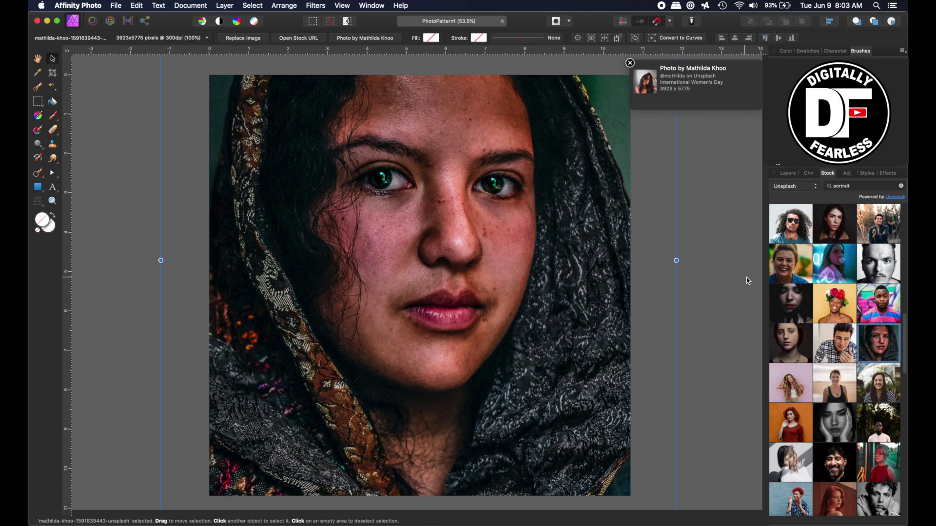
key("super+minus")
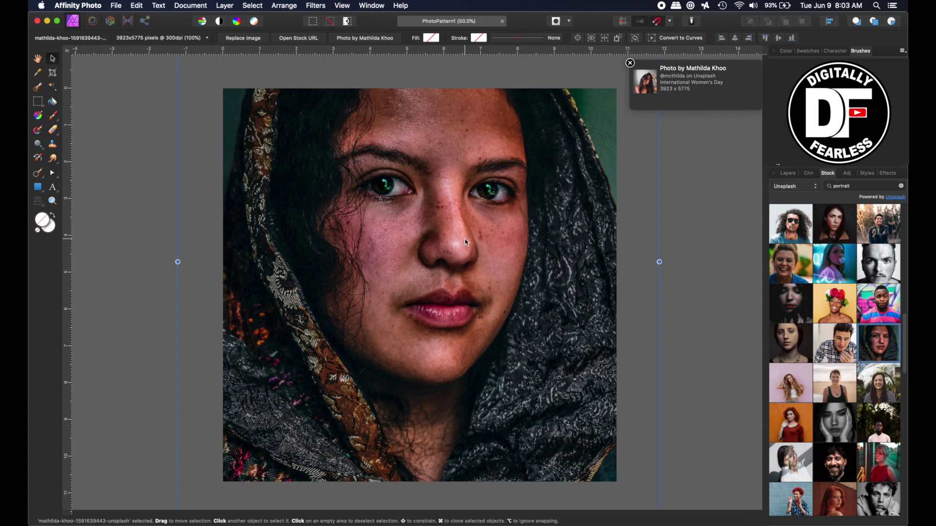
key("super+minus")
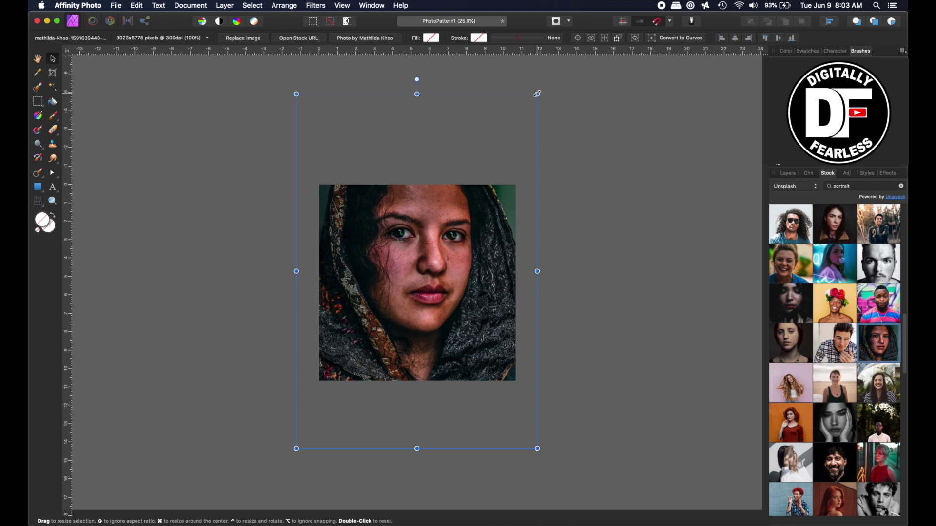
left_click_drag(537, 94, 516, 125)
left_click_drag(296, 125, 320, 159)
left_click_drag(464, 309, 464, 326)
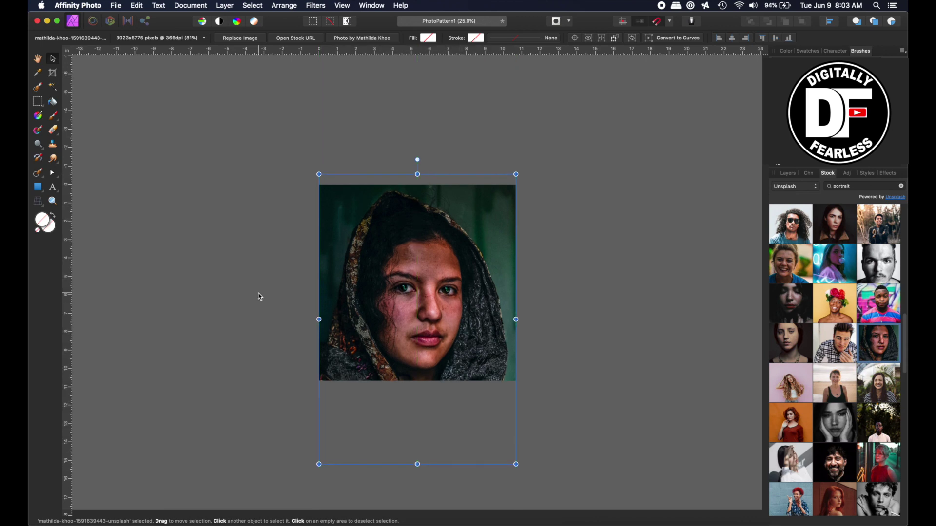
left_click(261, 290)
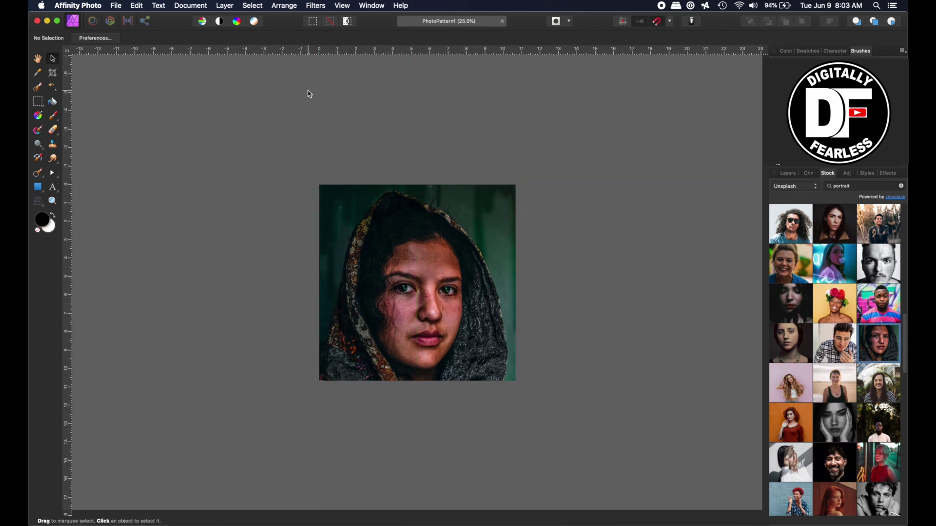
- Apply Rasterize & Trim to the portrait image layer so it becomes a page-sized pixel layer
key("super+0")
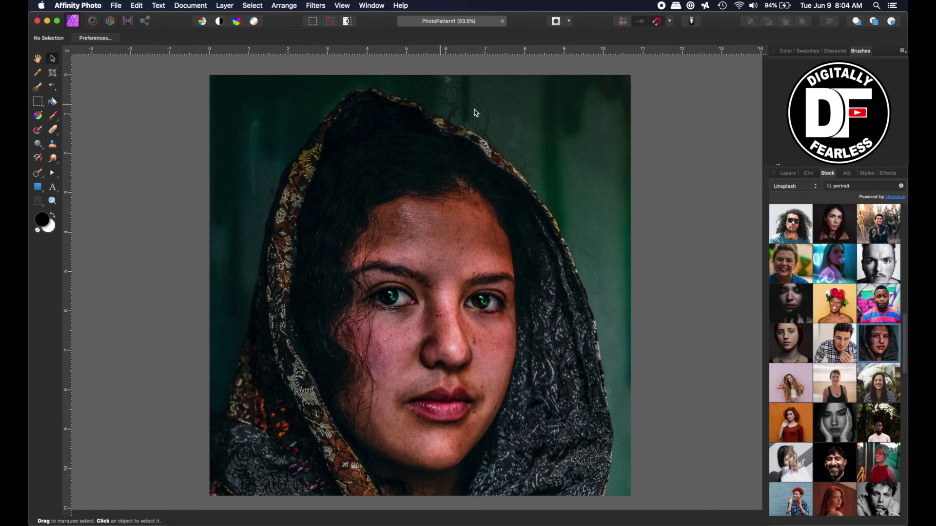
left_click(787, 177)
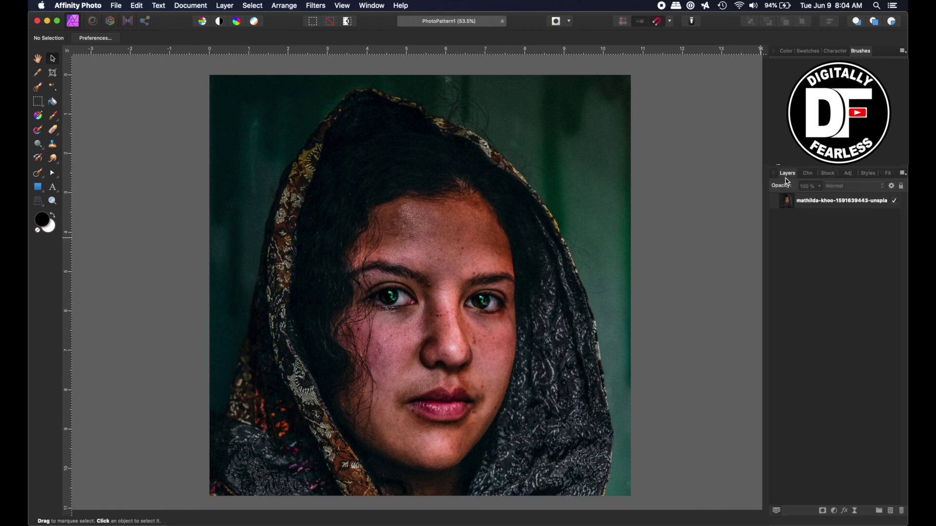
right_click(809, 204)
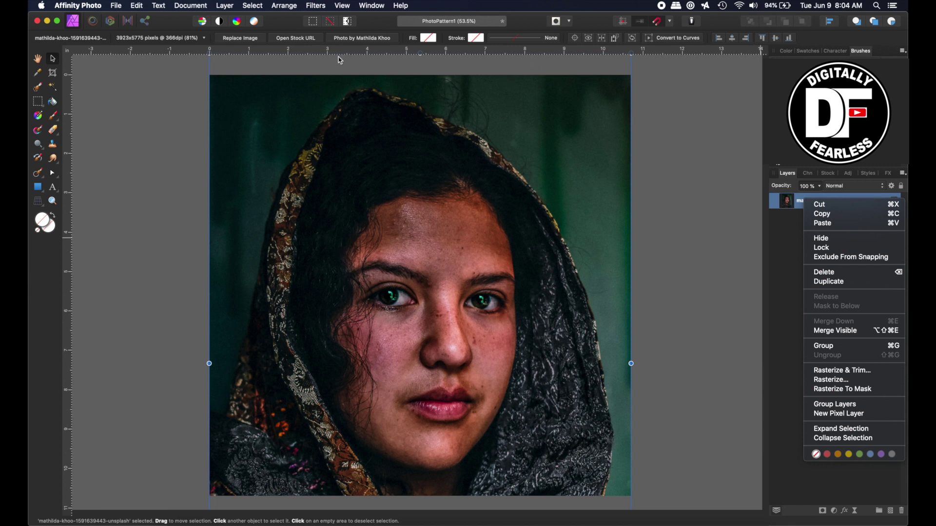
left_click(840, 370)
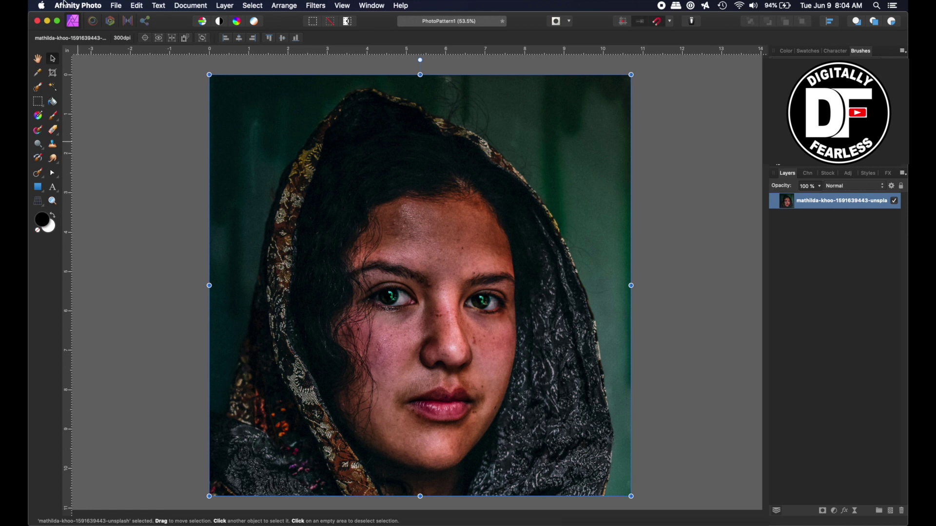
- Export the portrait as a quality-85 JPEG named WomanPatterb into the Photopattern folder
left_click(116, 6)
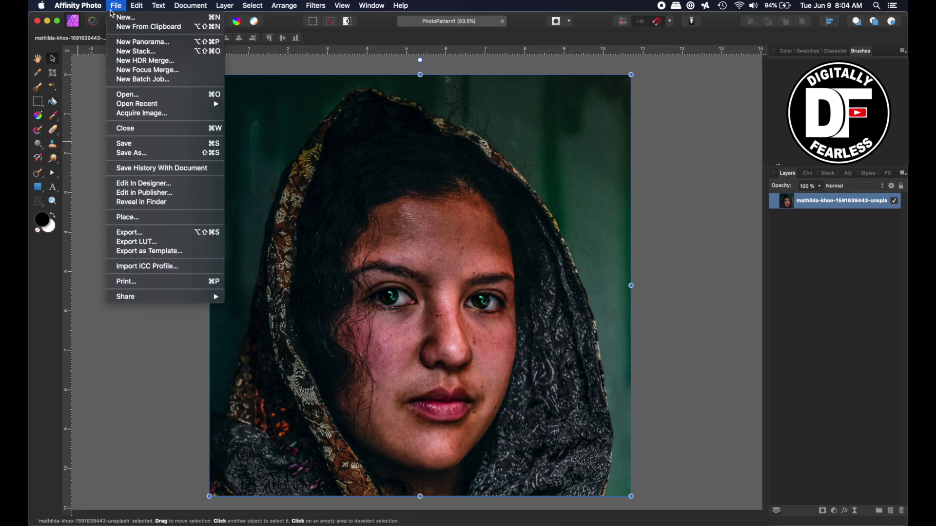
left_click(129, 233)
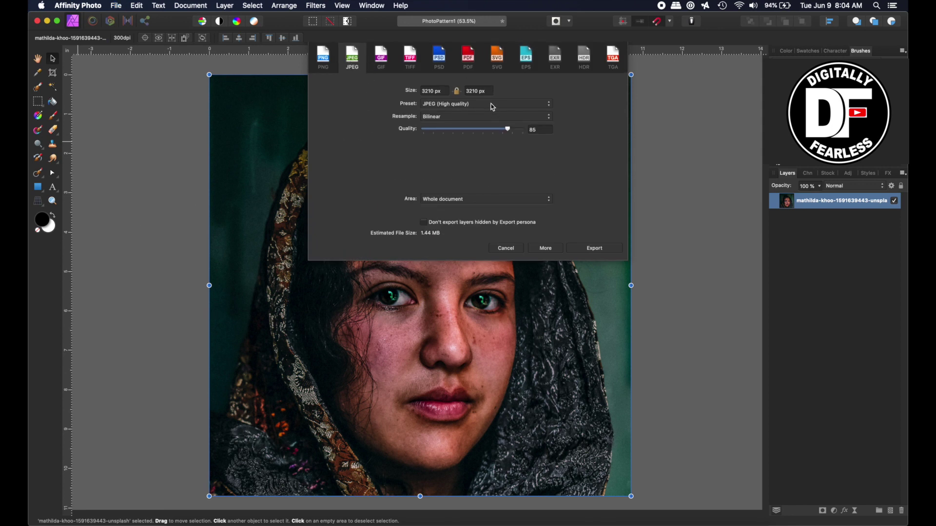
left_click(595, 249)
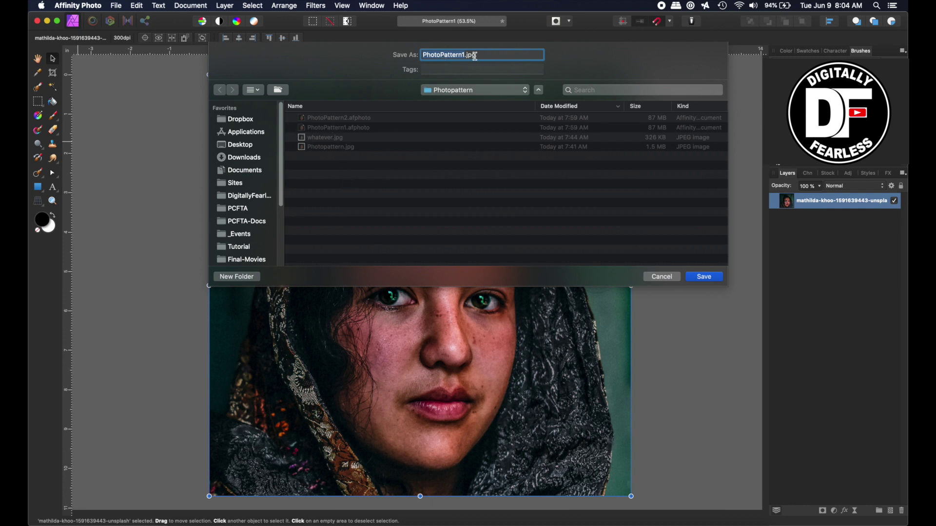
type("WomanPatterb")
key("Return")
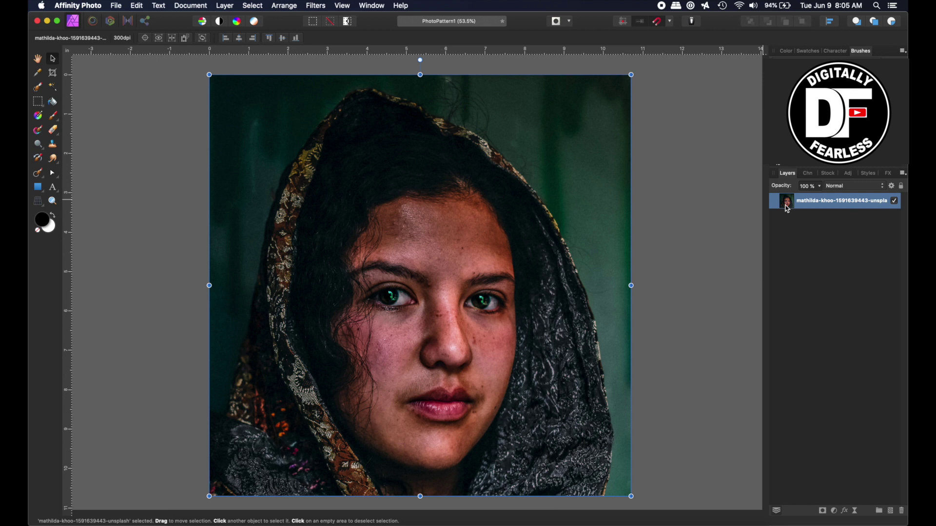
- Duplicate the portrait layer and desaturate the copy with an HSL adjustment at -100% saturation
key("super+j")
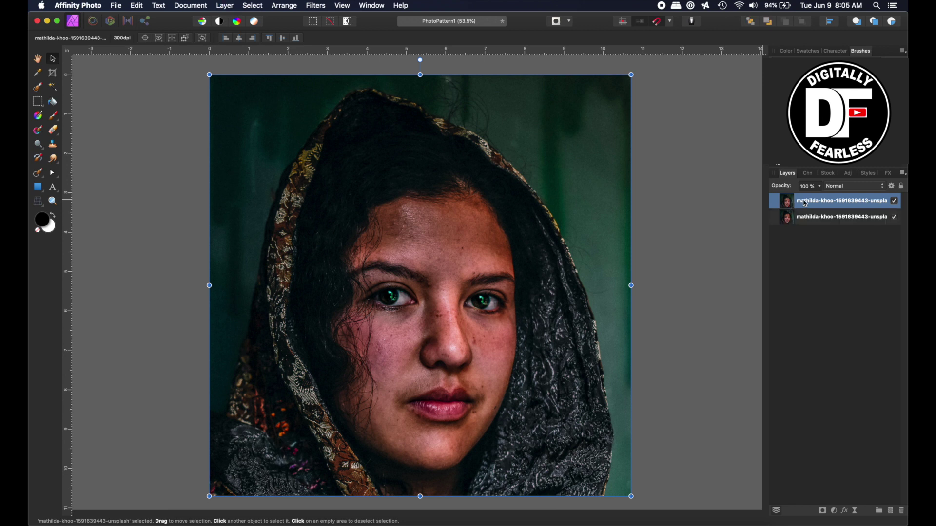
left_click(835, 511)
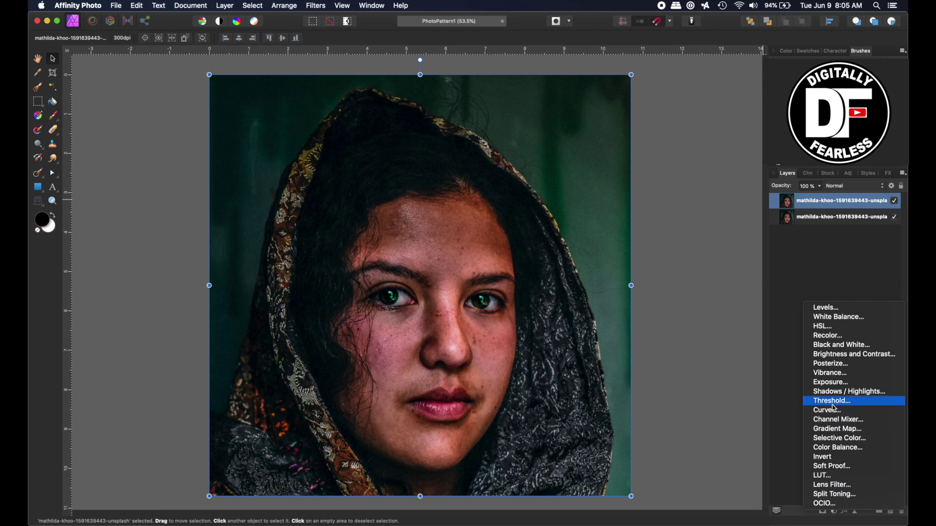
left_click(823, 327)
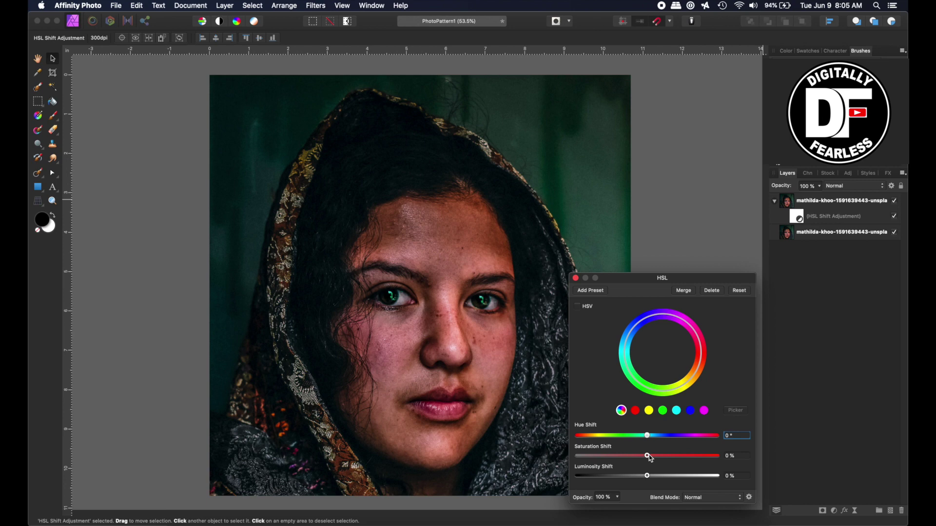
left_click_drag(648, 456, 553, 454)
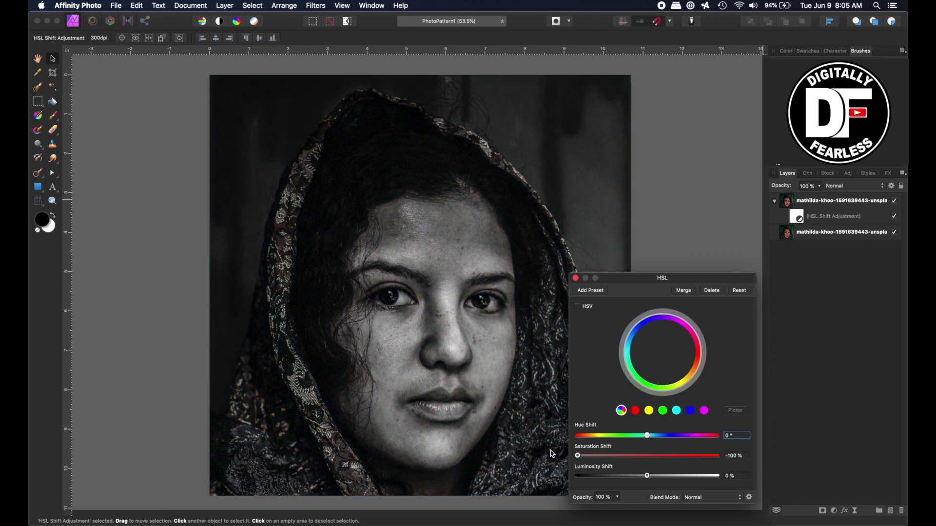
left_click(576, 279)
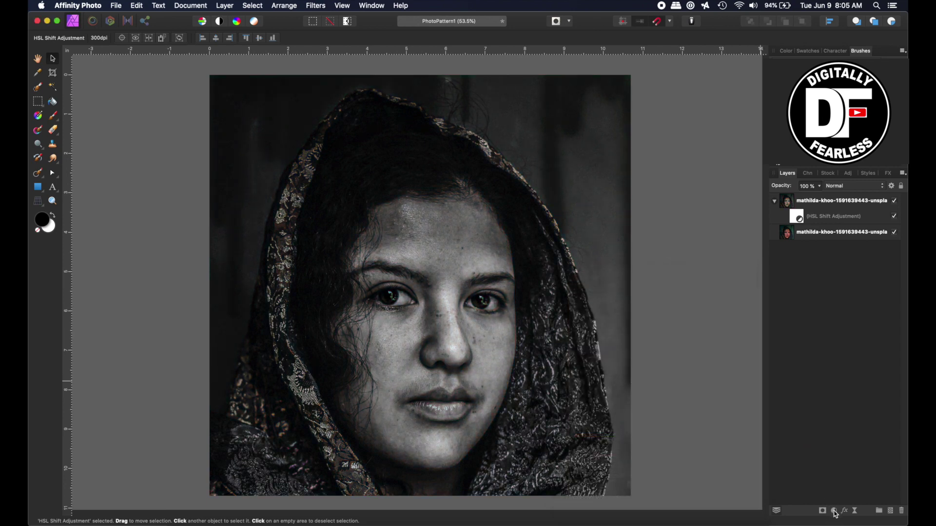
- Select the top portrait layer without adding another adjustment
left_click(834, 512)
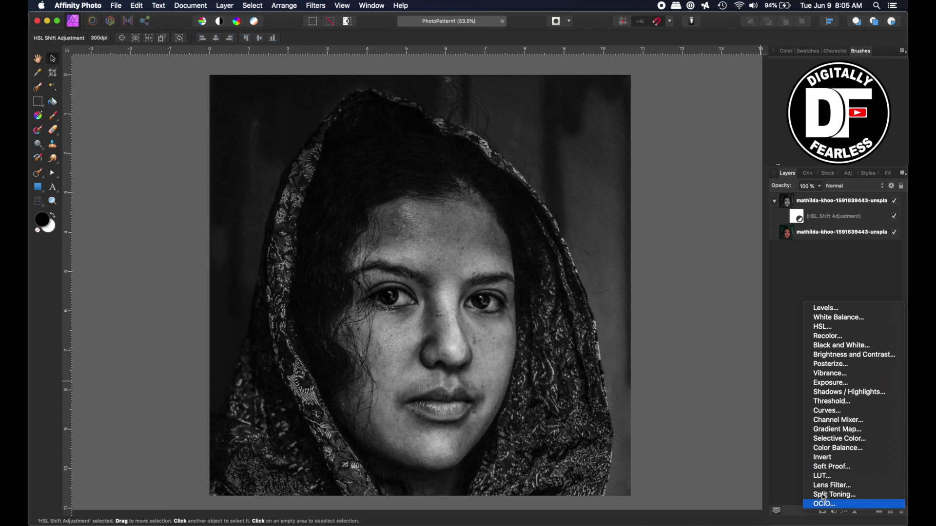
left_click(801, 386)
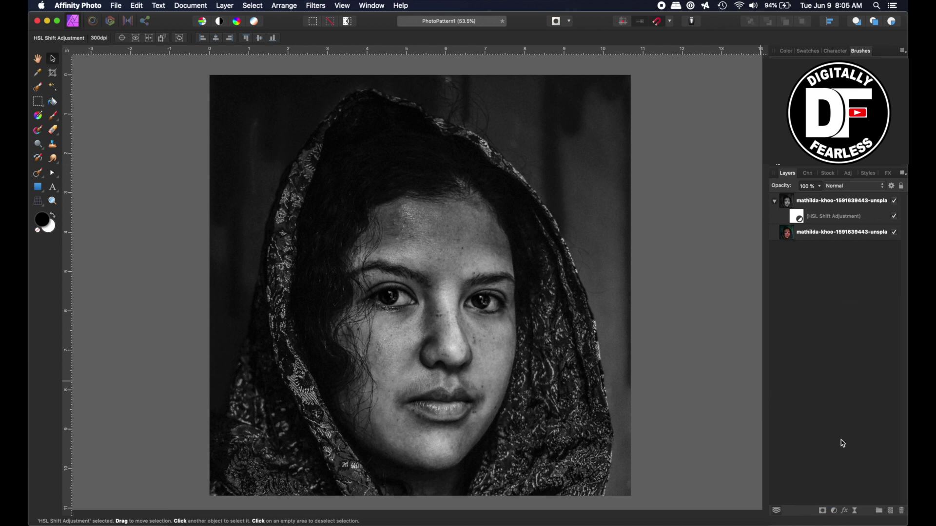
left_click(803, 201)
- Add a Gaussian Blur layer effect of about 19.3 px radius to the black-and-white copy
left_click(844, 511)
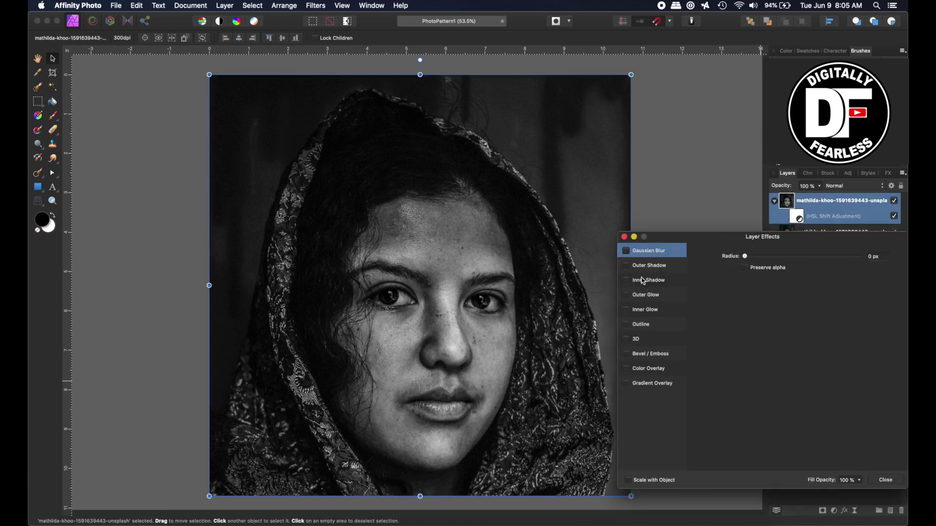
left_click(626, 251)
left_click_drag(744, 256, 806, 261)
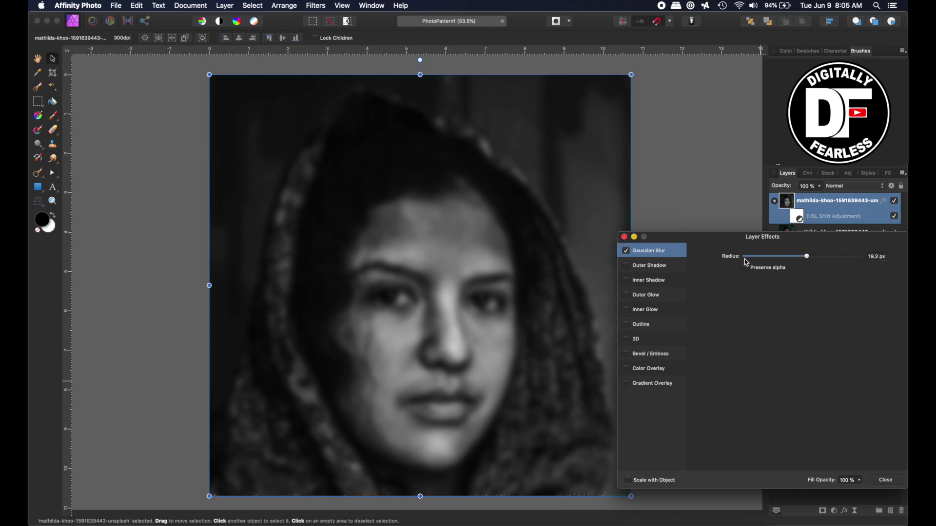
left_click(624, 238)
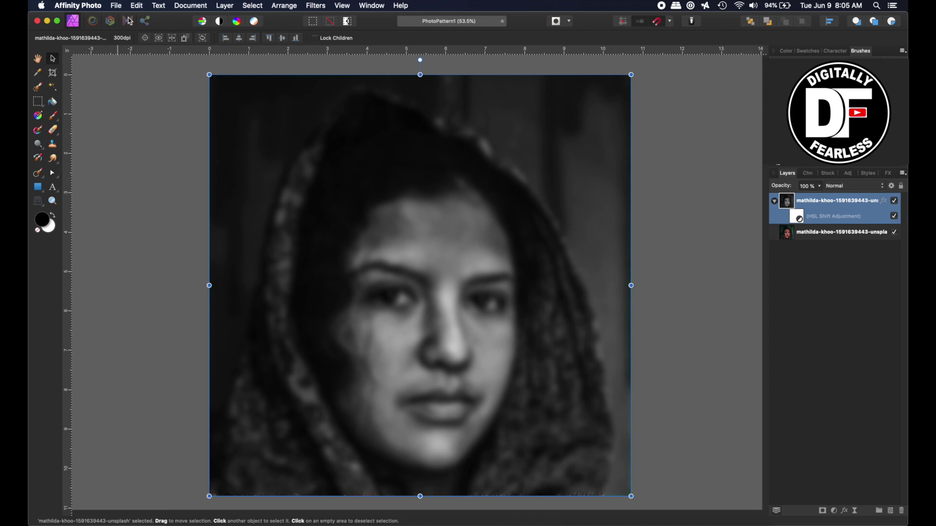
left_click(117, 7)
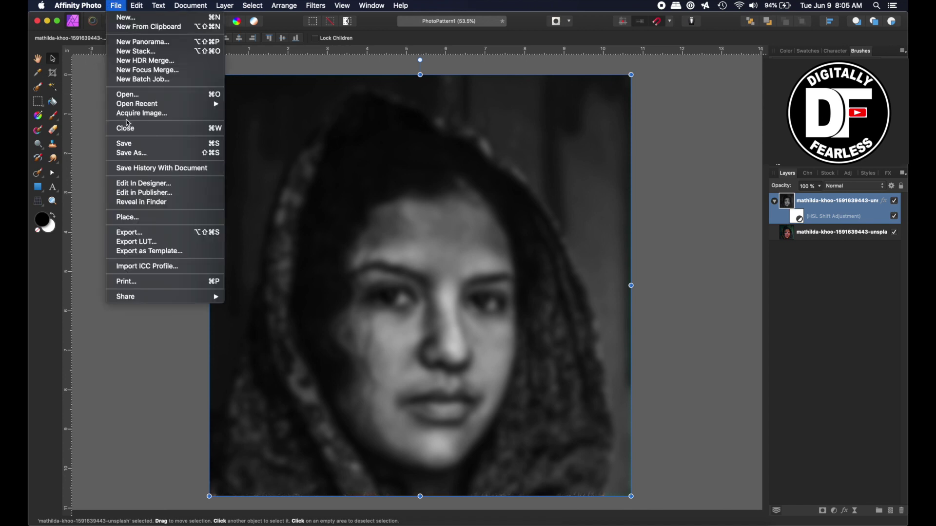
- Export the blurred grayscale portrait as the JPEG file displace.jpg
left_click(138, 233)
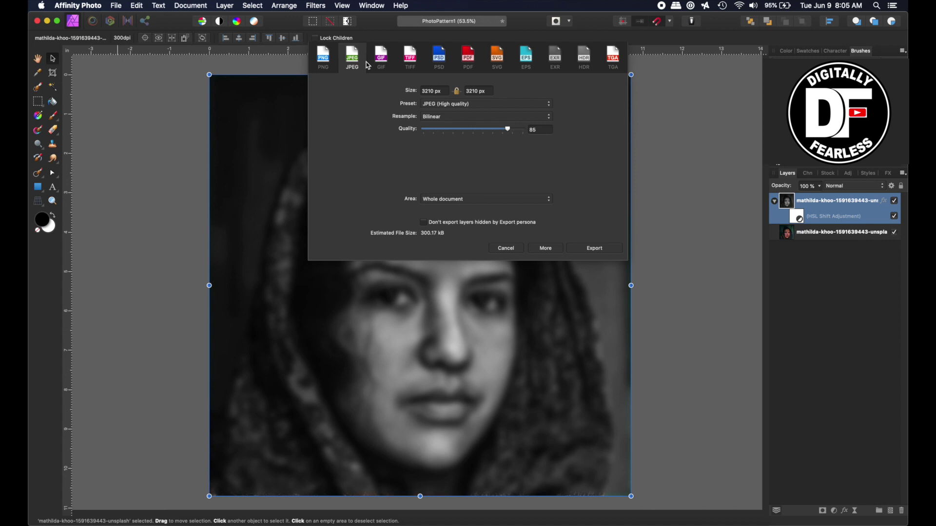
left_click(596, 249)
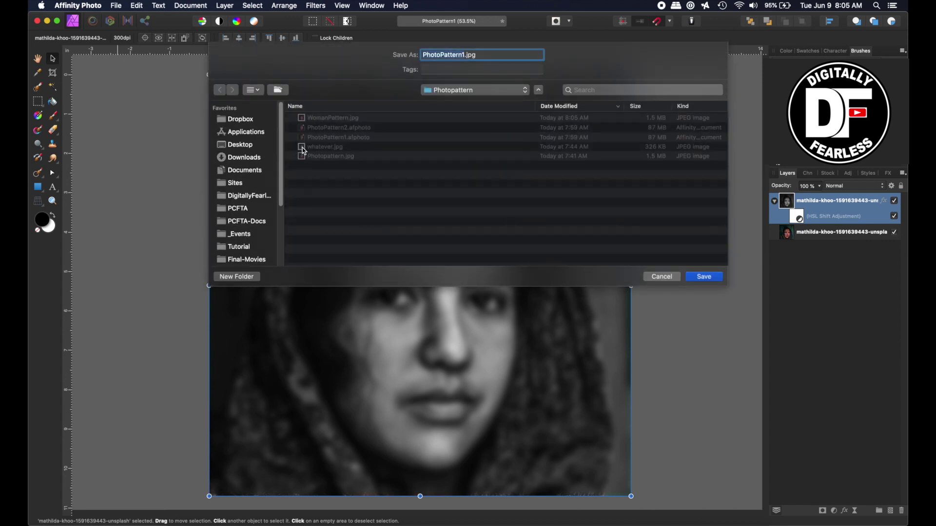
left_click(466, 55)
double_click(463, 55)
type("displace")
left_click(697, 278)
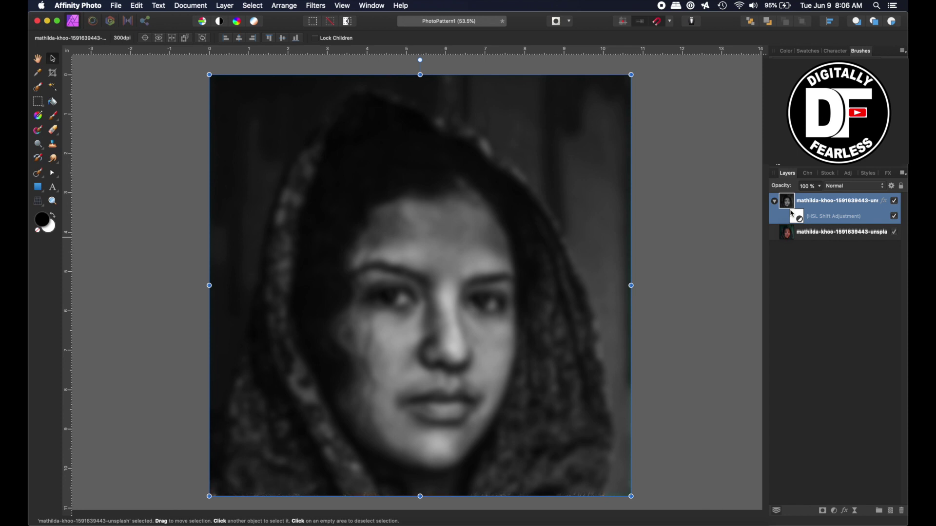
- Move the grayscale layer beneath the colour photo, hide it, and select the colour layer
left_click(774, 201)
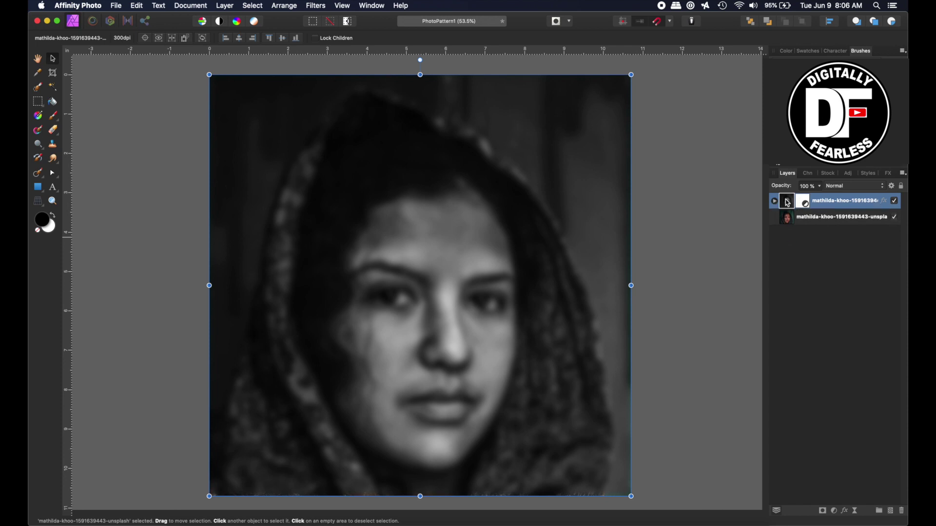
left_click_drag(787, 202, 786, 234)
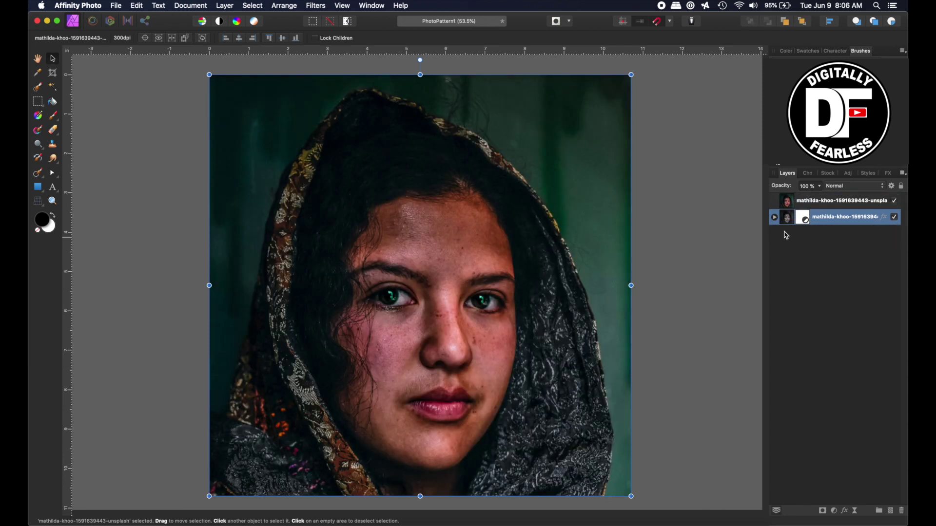
left_click(895, 218)
left_click(787, 203)
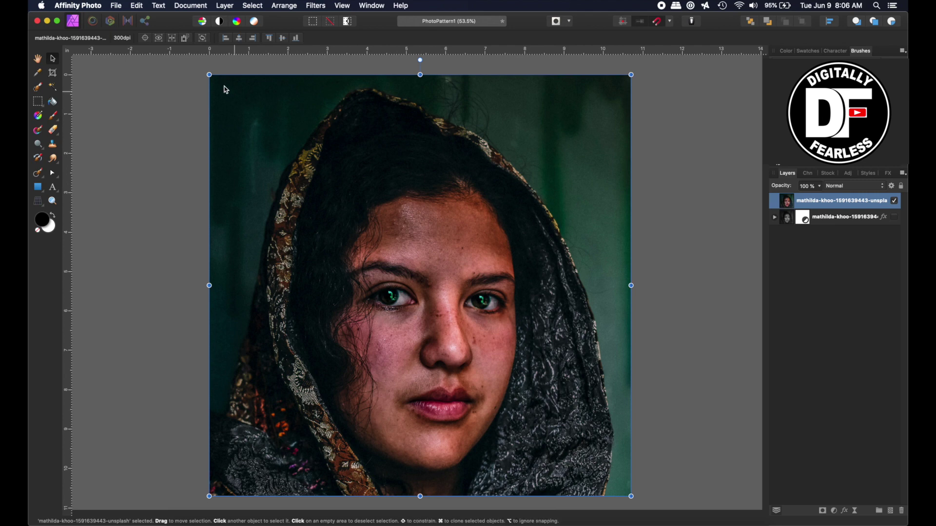
- Add a new Bitmap fill layer using WomanPattern.jpg as the tiled image
left_click(225, 6)
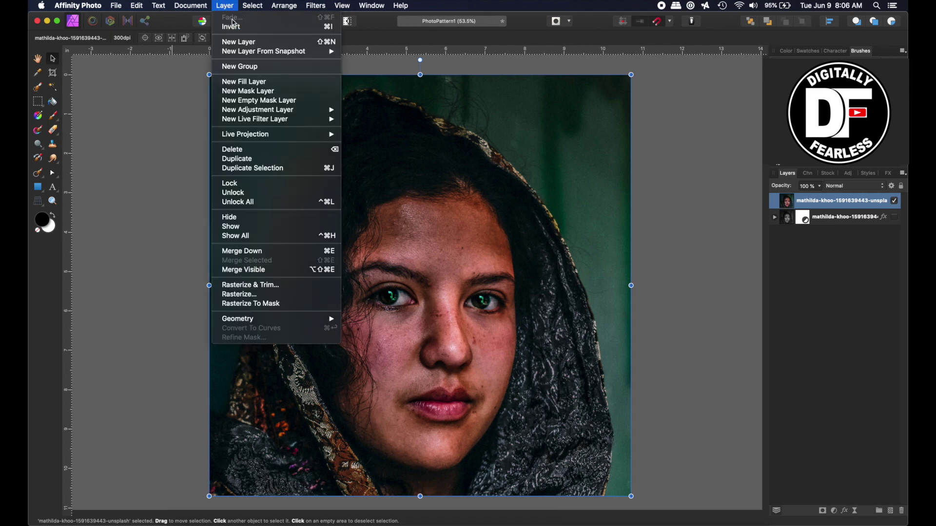
left_click(242, 82)
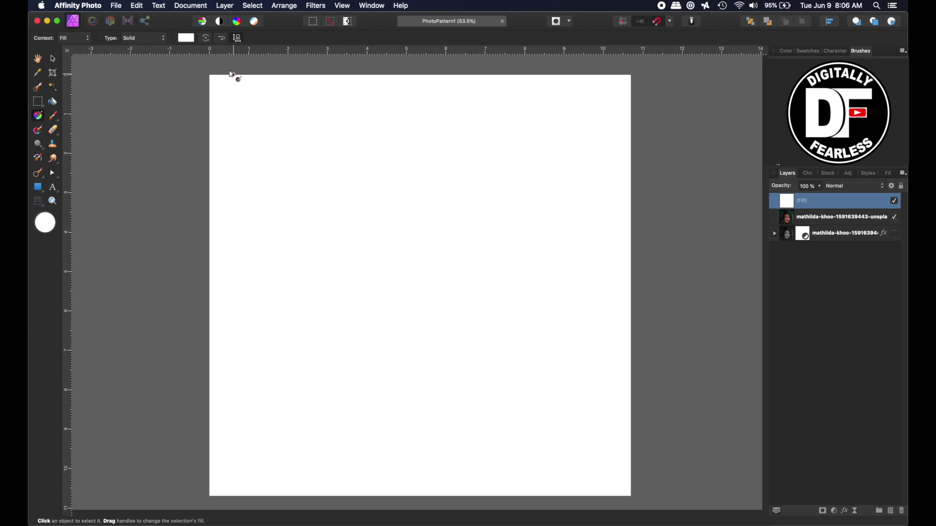
left_click(143, 39)
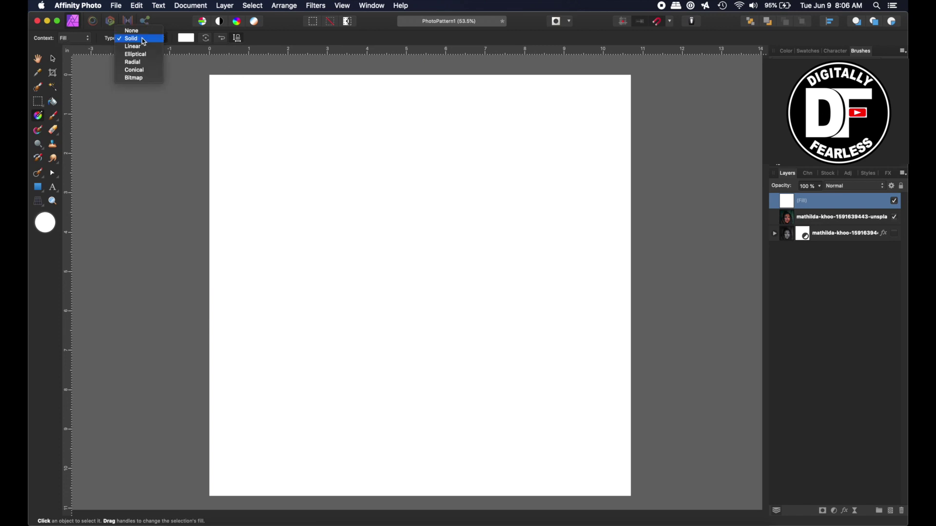
left_click(137, 78)
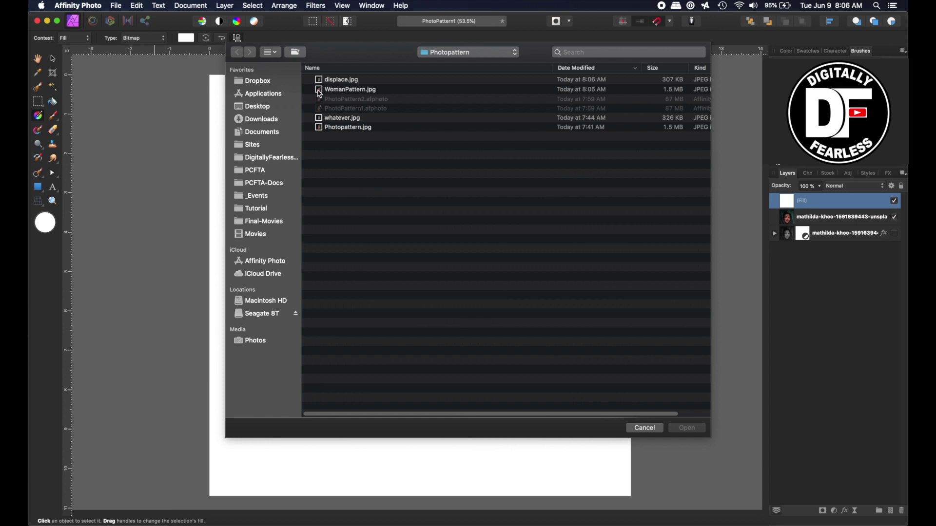
left_click(320, 91)
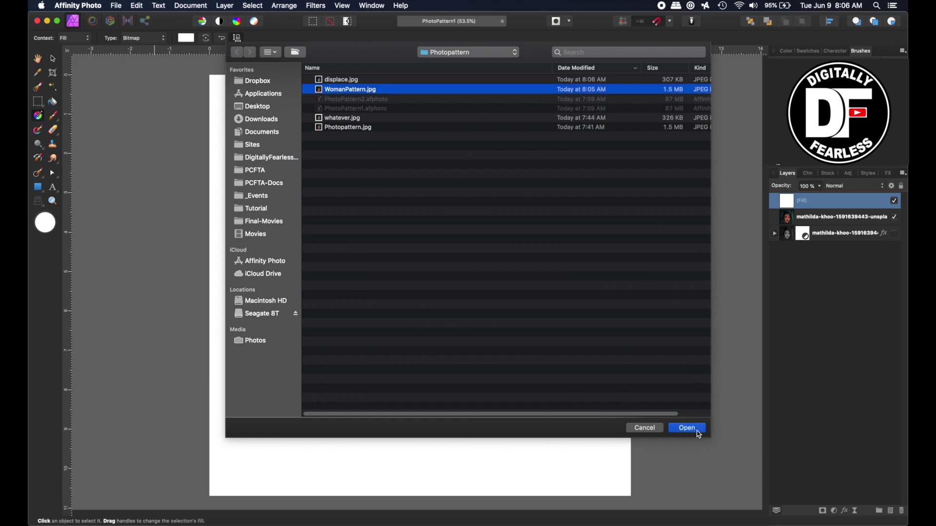
left_click(698, 431)
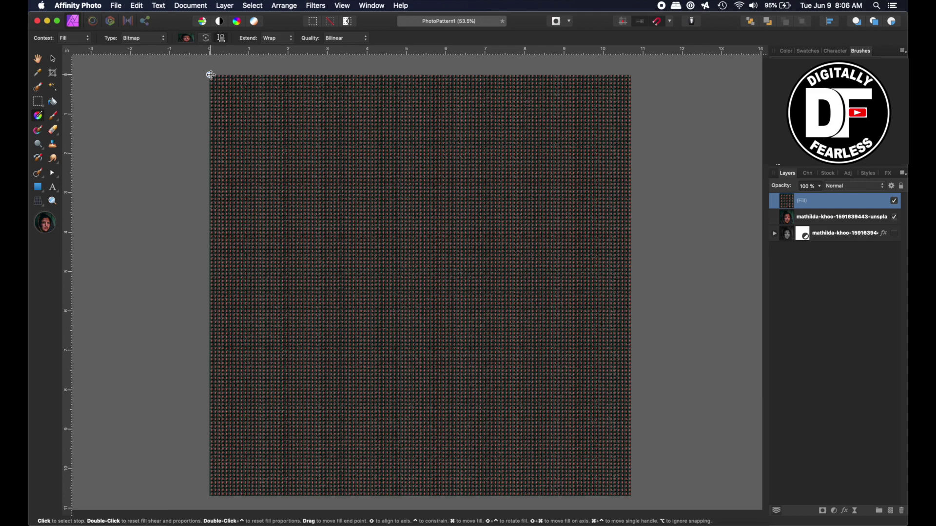
- Scale the tiled pattern down into a grid of small, dense faces
mouse_move(211, 76)
left_mouse_down()
mouse_move(209, 63)
mouse_move(217, 73)
mouse_move(273, 75)
mouse_move(227, 75)
left_mouse_up()
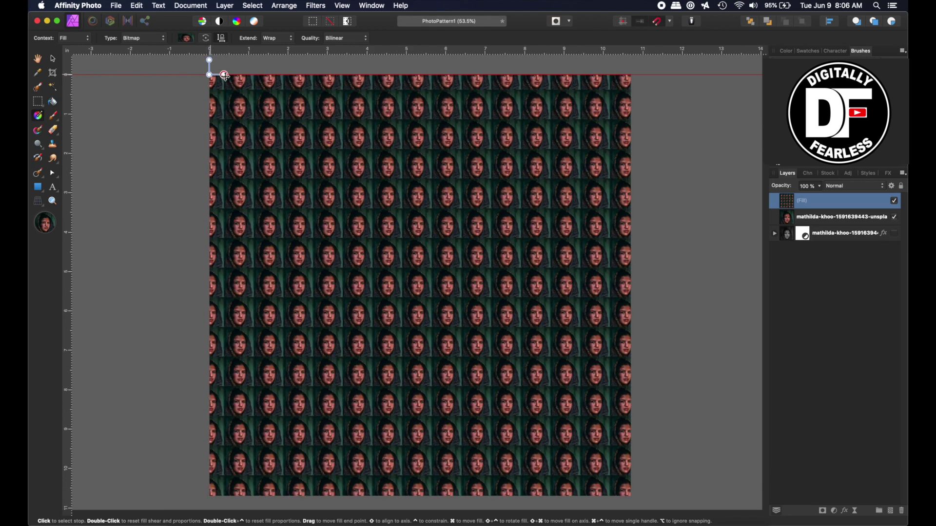
left_click_drag(224, 76, 228, 75)
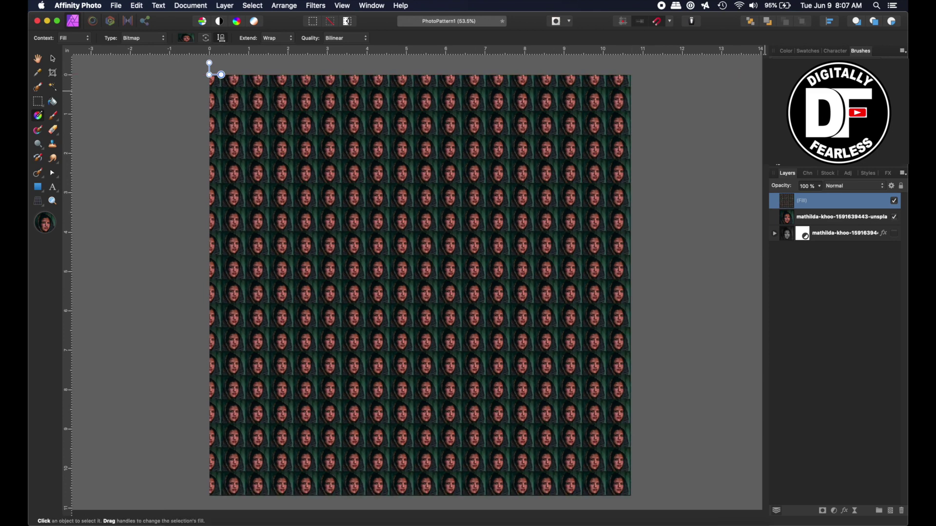
left_click(849, 190)
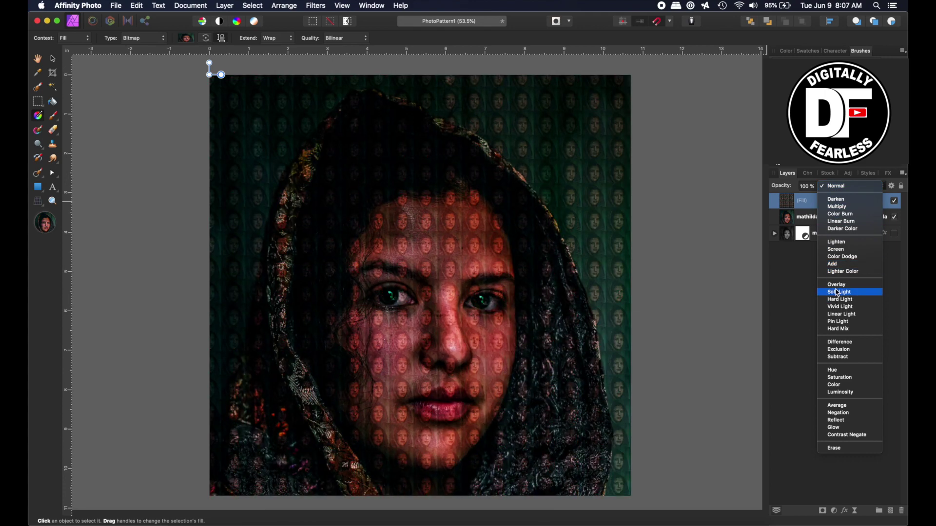
- Try Soft Light on the face pattern, shift the tile alignment, and leave blending at Normal
left_click(838, 292)
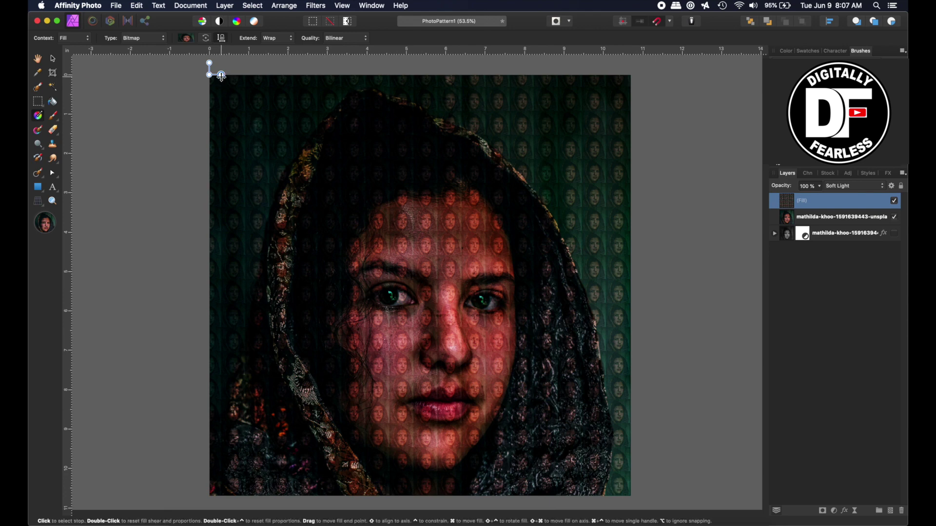
left_click_drag(220, 77, 220, 77)
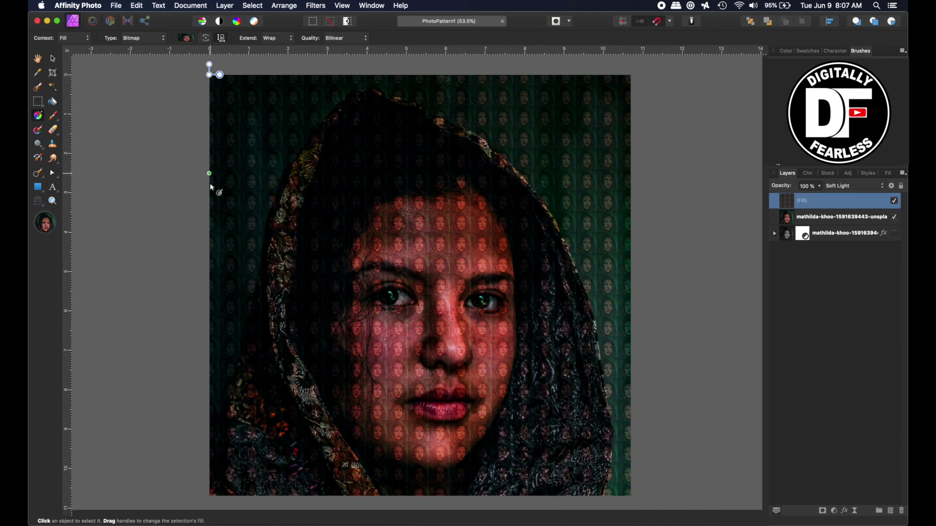
left_click(865, 190)
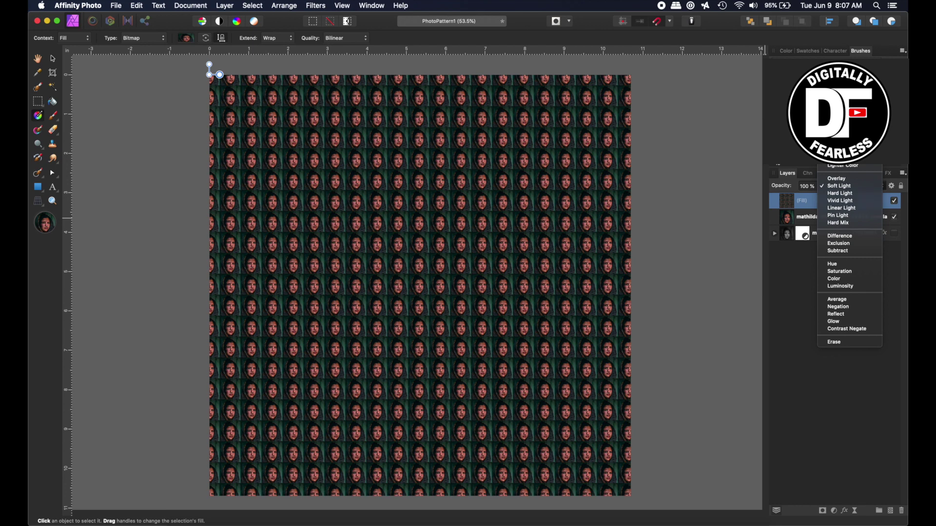
key("Escape")
- Rasterize the pattern fill layer to pixels and set its blend mode to Soft Light
right_click(799, 203)
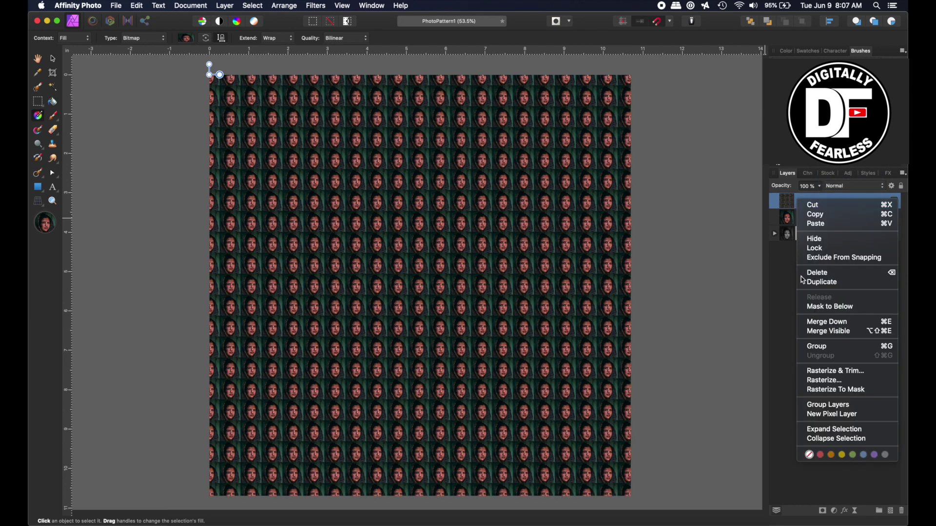
left_click(813, 380)
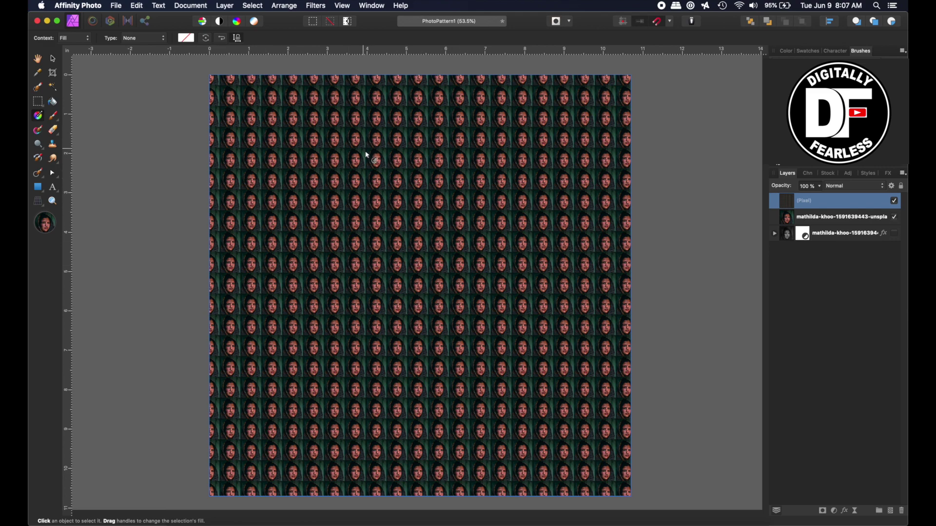
left_click(844, 189)
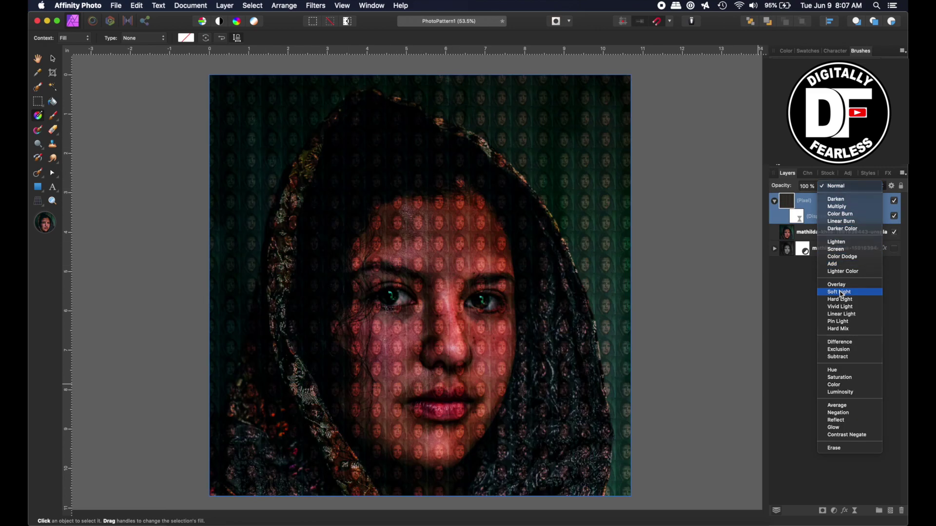
left_click(842, 293)
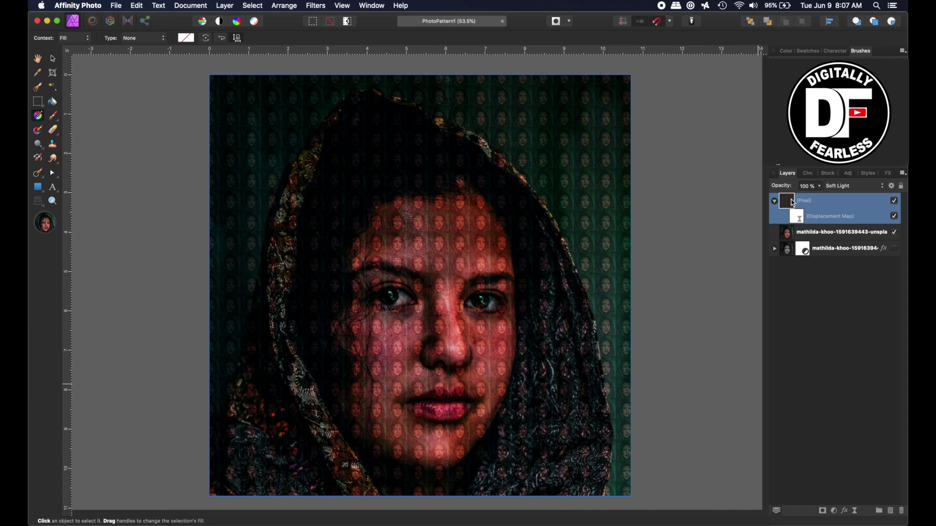
- Add a Live Displace filter to the pattern using displace.jpg as the map
left_click(857, 511)
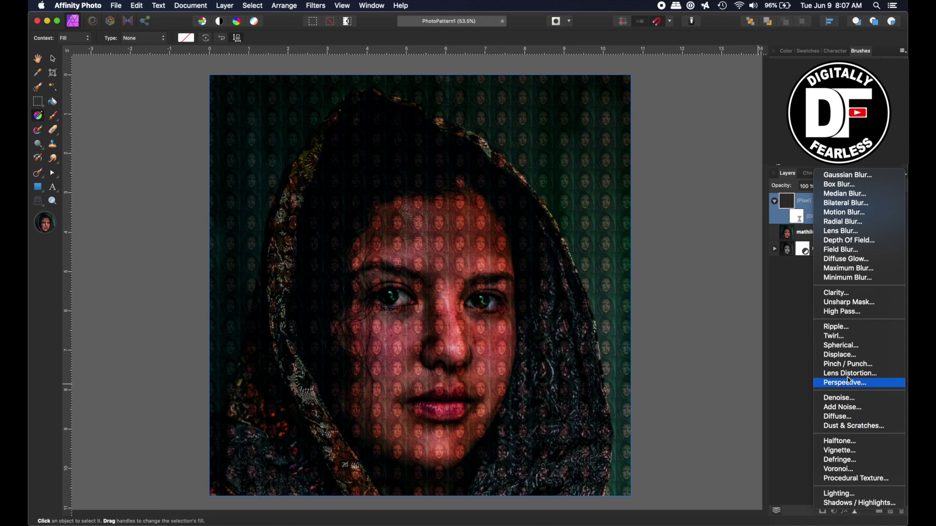
left_click(839, 355)
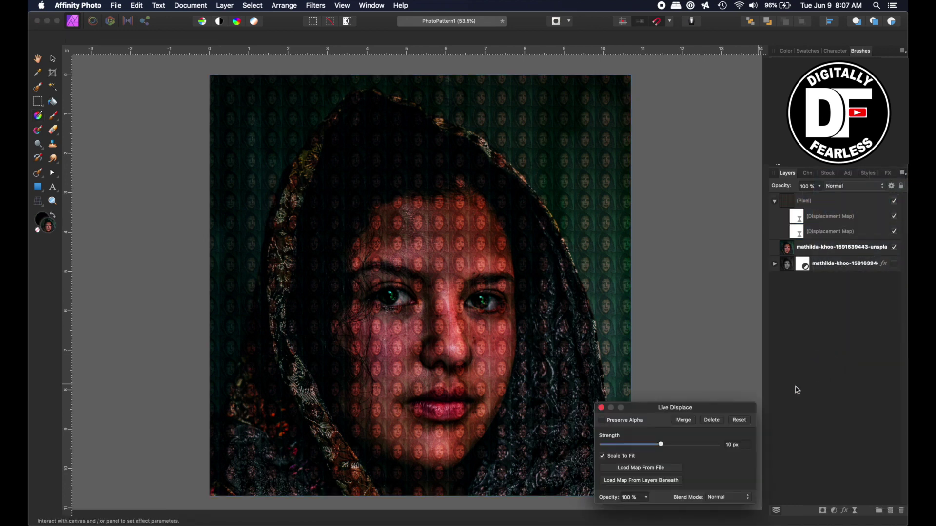
left_click(663, 468)
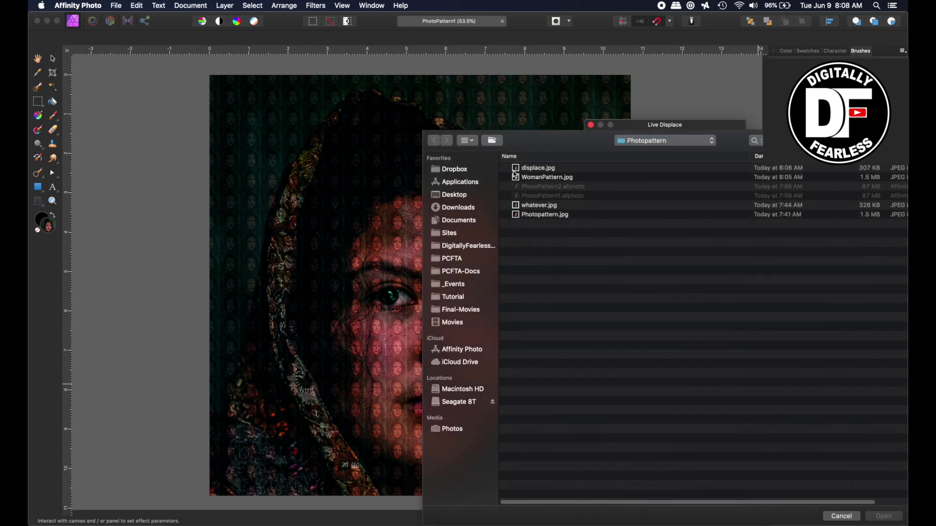
left_click(517, 171)
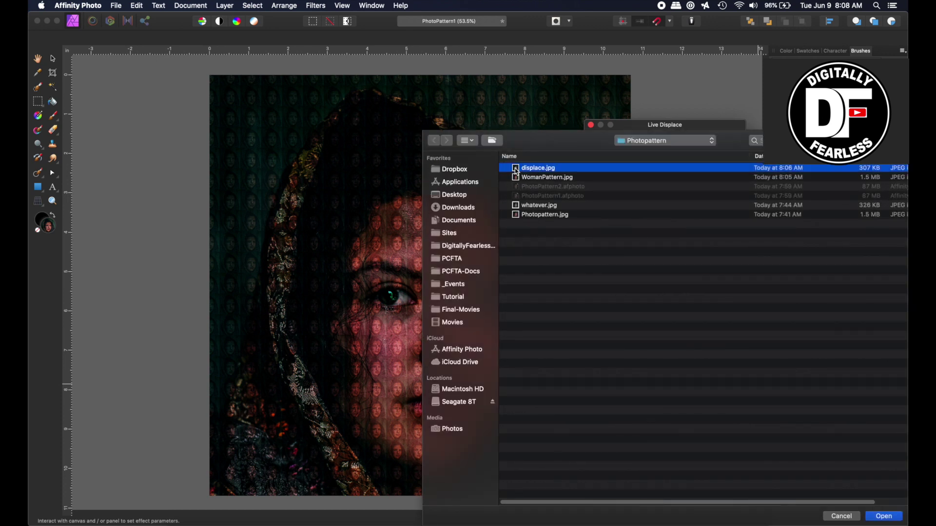
left_click(884, 517)
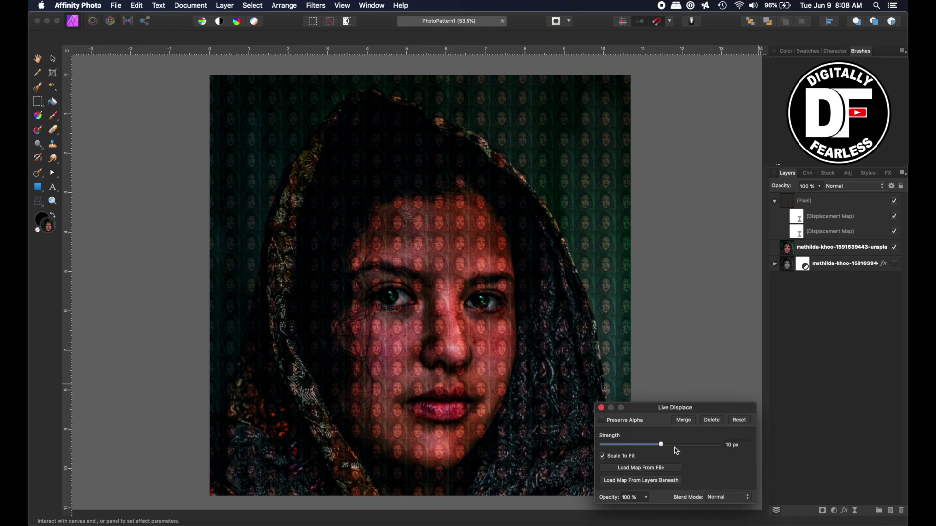
- Set the displacement Strength to 512 px
left_click_drag(660, 445, 595, 443)
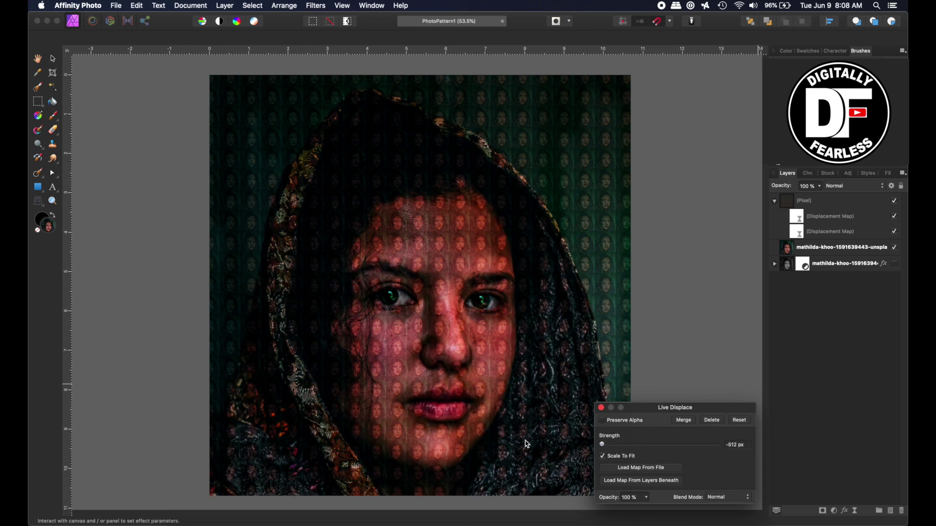
left_click_drag(526, 445, 739, 425)
left_click_drag(666, 437, 697, 446)
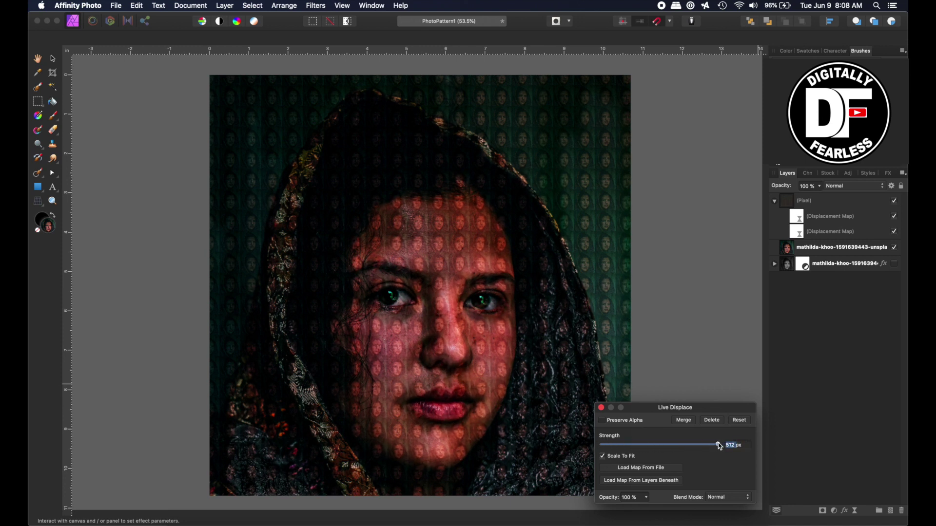
mouse_move(720, 447)
left_mouse_down()
mouse_move(638, 445)
mouse_move(735, 444)
mouse_move(578, 451)
mouse_move(737, 443)
mouse_move(604, 445)
mouse_move(724, 445)
left_mouse_up()
- Group the displaced face-pattern layer, add an empty mask to the group, and target it with the Paint Brush
left_click(602, 410)
key("super+g")
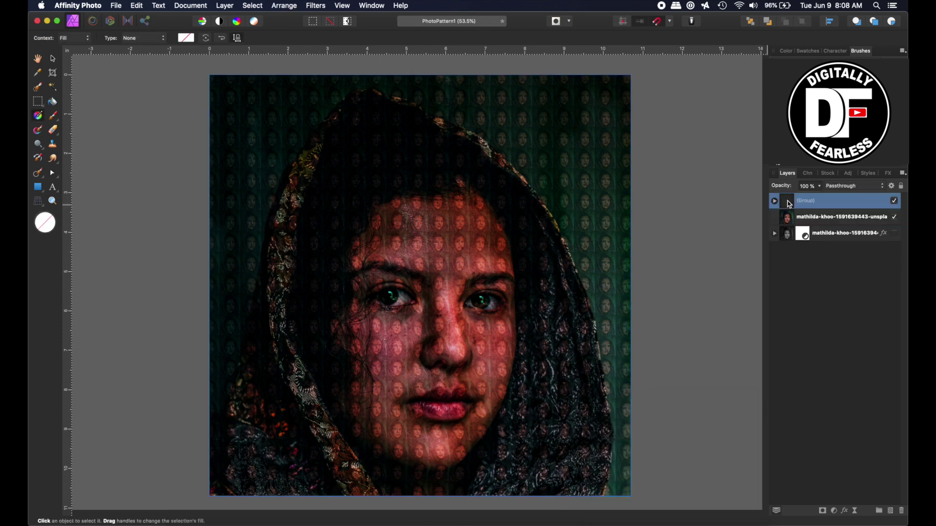
left_click(825, 513)
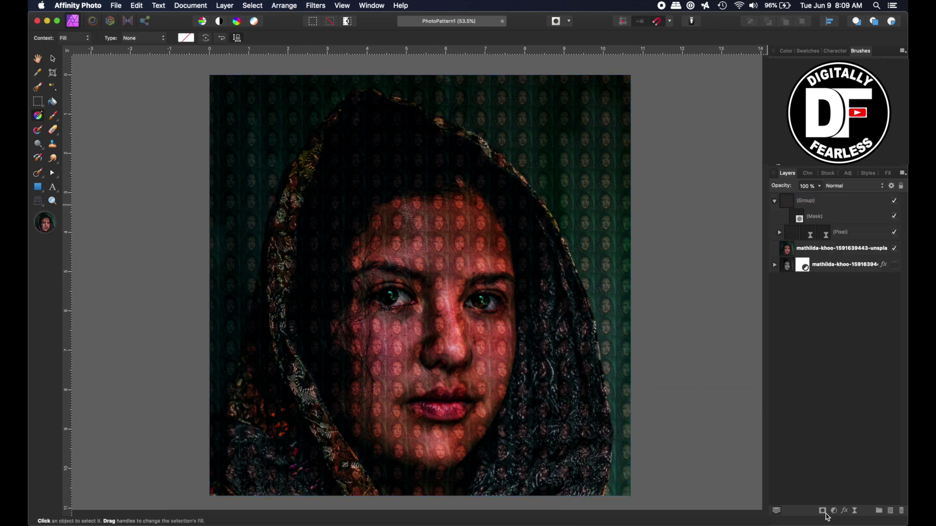
left_click(805, 218)
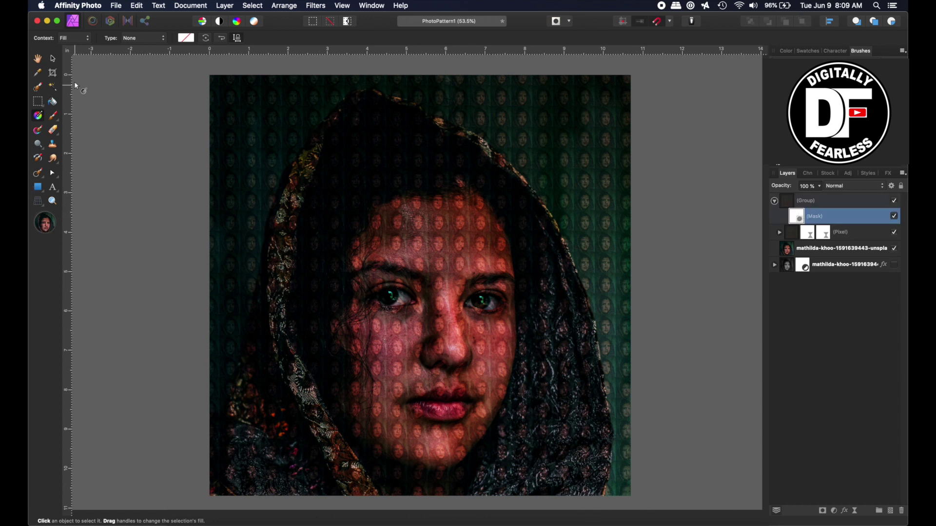
left_click(56, 117)
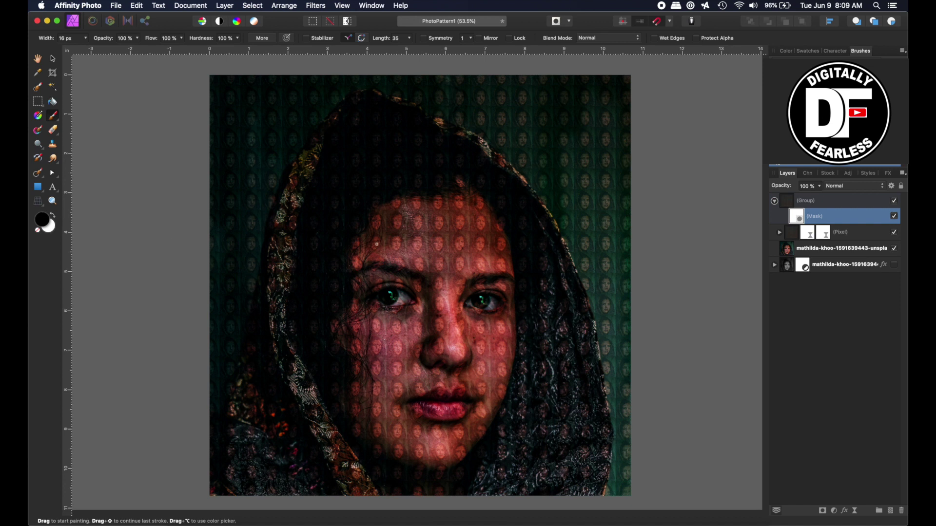
- Zoom in and paint the mask over both eyes to remove the pattern there
key("bracketright")
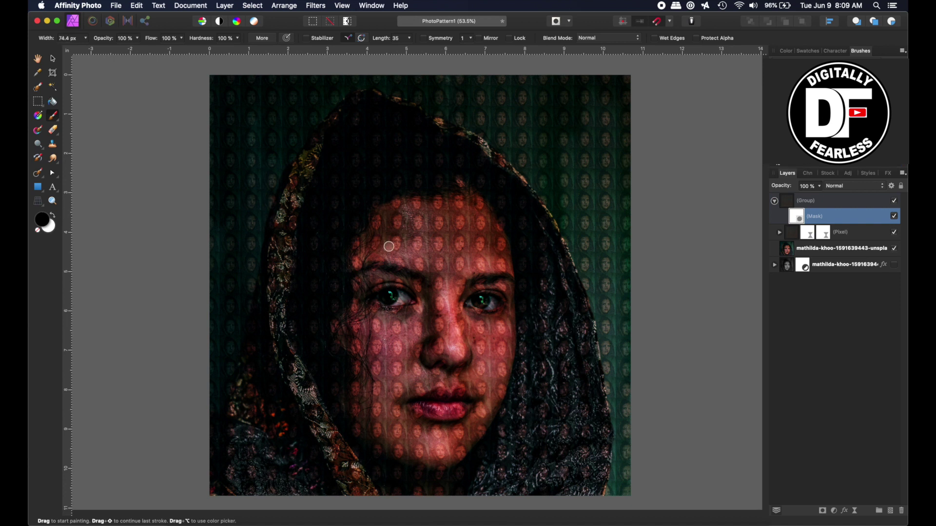
key("bracketright")
key("bracketright")
key("bracketright")
key("bracketright")
key("super+1")
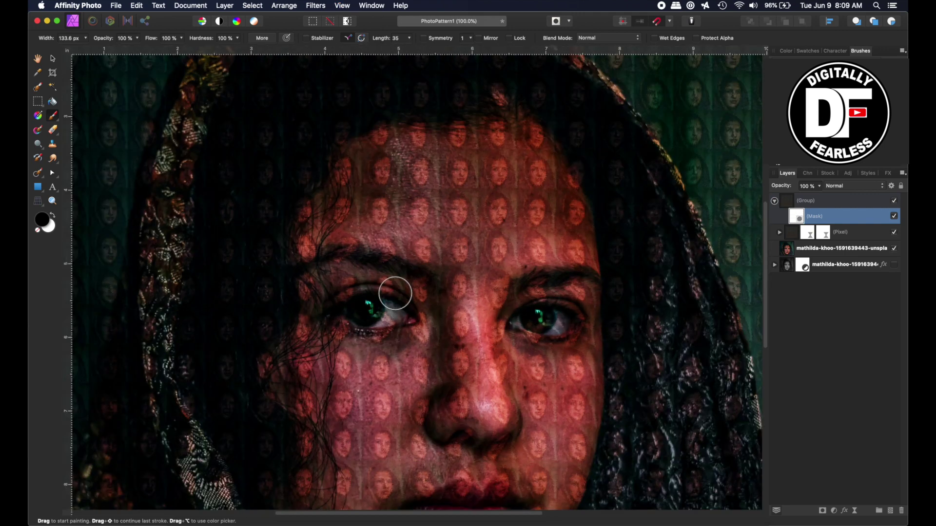
key("bracketleft")
key("bracketleft")
key("bracketleft")
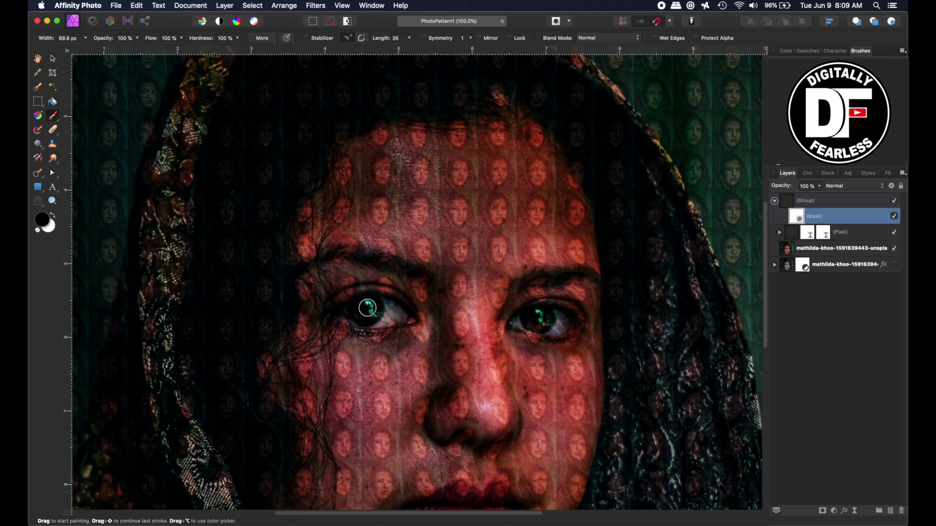
left_click_drag(370, 307, 389, 315)
mouse_move(531, 326)
left_mouse_down()
mouse_move(523, 321)
mouse_move(559, 324)
mouse_move(544, 319)
left_mouse_up()
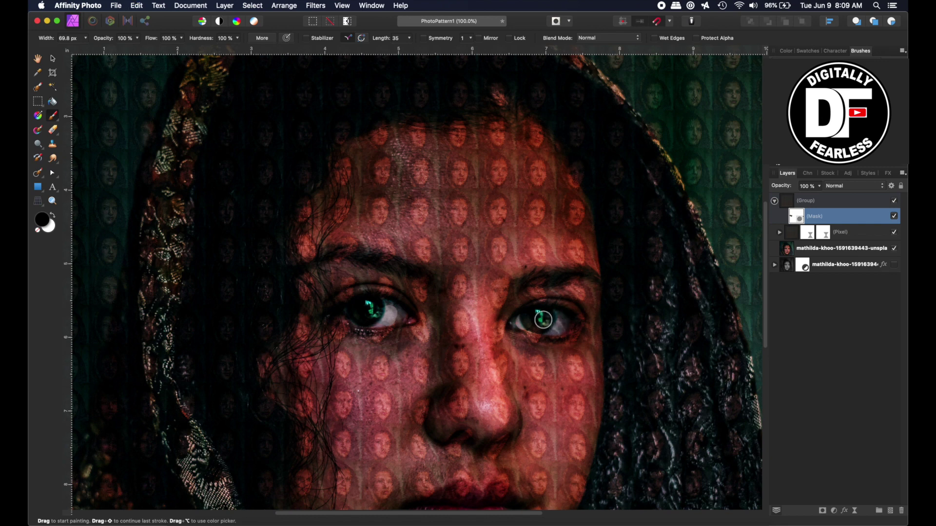
- Set the brush hardness to 0% and enlarge the brush to about 373 px
left_click(237, 38)
left_click_drag(235, 49, 146, 55)
key("bracketright")
key("bracketright")
key("bracketright")
key("bracketright")
key("bracketright")
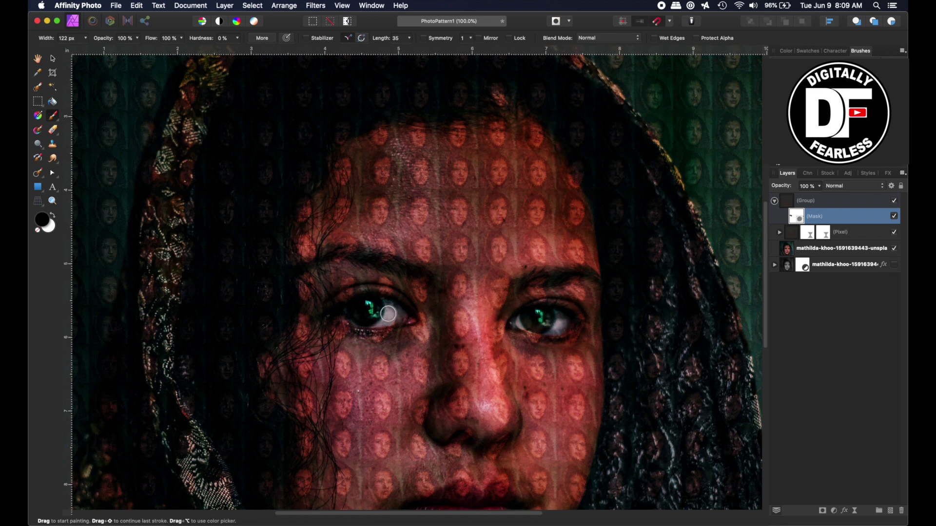
scroll(388, 314, "down", 3)
scroll(388, 315, "up", 7)
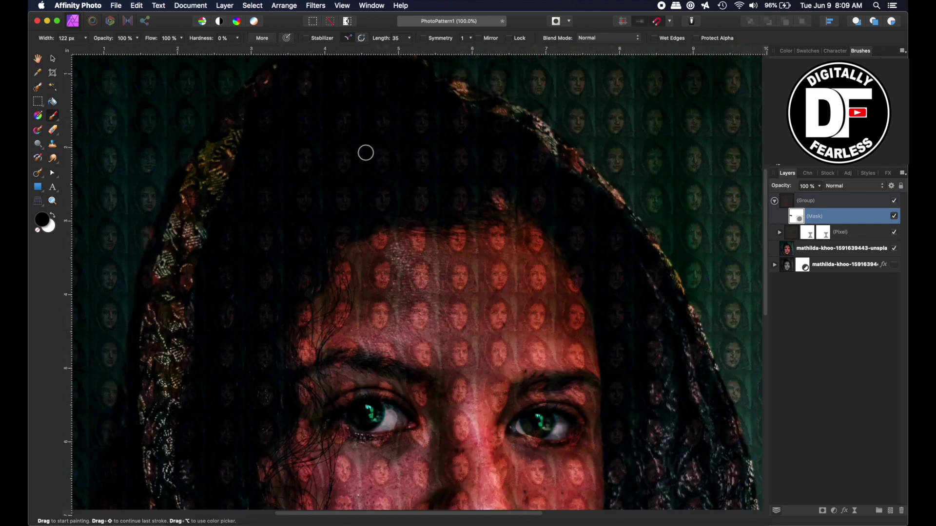
mouse_move(299, 163)
left_mouse_down()
mouse_move(443, 186)
mouse_move(350, 199)
mouse_move(398, 136)
mouse_move(350, 138)
mouse_move(291, 208)
mouse_move(292, 173)
mouse_move(258, 237)
mouse_move(246, 312)
mouse_move(303, 224)
mouse_move(303, 269)
mouse_move(267, 312)
mouse_move(265, 205)
mouse_move(237, 302)
mouse_move(219, 446)
mouse_move(280, 308)
mouse_move(257, 355)
mouse_move(244, 451)
mouse_move(247, 362)
mouse_move(234, 360)
mouse_move(284, 213)
mouse_move(335, 160)
mouse_move(434, 157)
mouse_move(494, 170)
mouse_move(323, 110)
mouse_move(375, 103)
mouse_move(488, 151)
mouse_move(547, 194)
mouse_move(453, 139)
mouse_move(453, 173)
mouse_move(512, 187)
mouse_move(420, 197)
mouse_move(450, 169)
mouse_move(299, 184)
mouse_move(497, 169)
left_mouse_up()
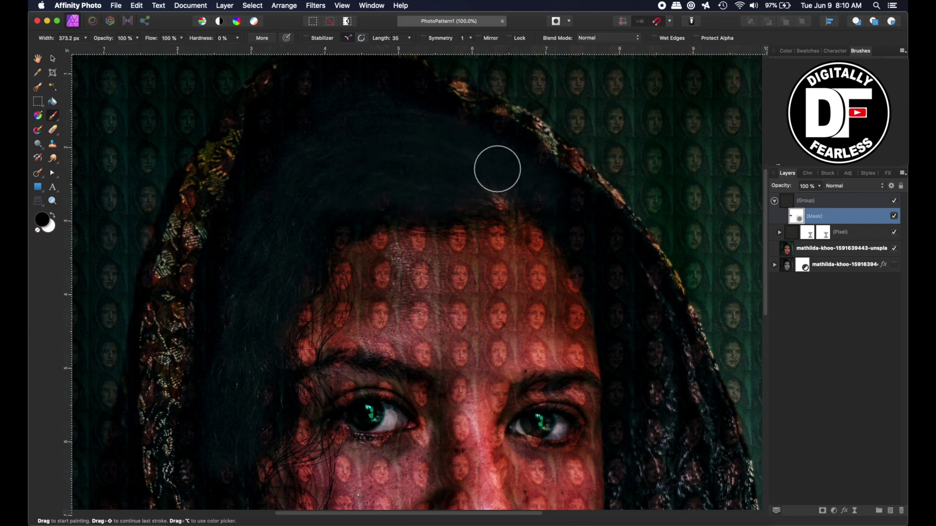
- Paint out the pattern along the right-side hair and down the right edge of the scarf
key("super+minus")
key("super+minus")
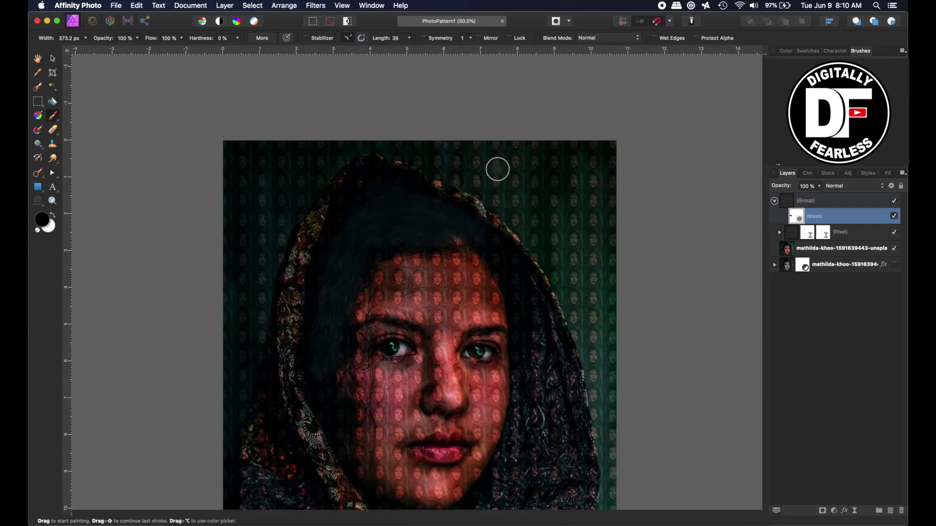
mouse_move(511, 230)
left_mouse_down()
mouse_move(540, 352)
mouse_move(545, 453)
mouse_move(543, 479)
mouse_move(542, 386)
mouse_move(515, 495)
mouse_move(521, 383)
mouse_move(501, 502)
mouse_move(576, 498)
mouse_move(568, 402)
left_mouse_up()
scroll(510, 338, "down", 5)
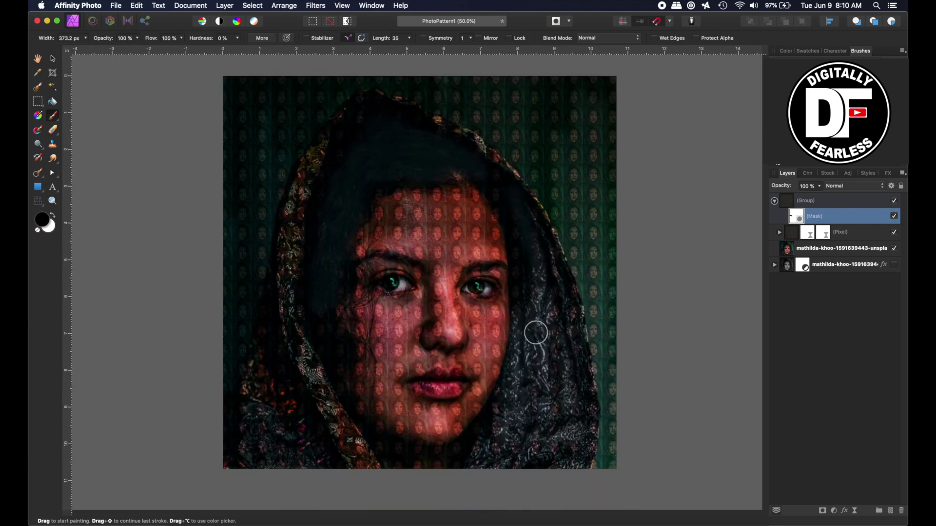
mouse_move(581, 325)
left_mouse_down()
mouse_move(578, 469)
mouse_move(558, 452)
mouse_move(499, 478)
left_mouse_up()
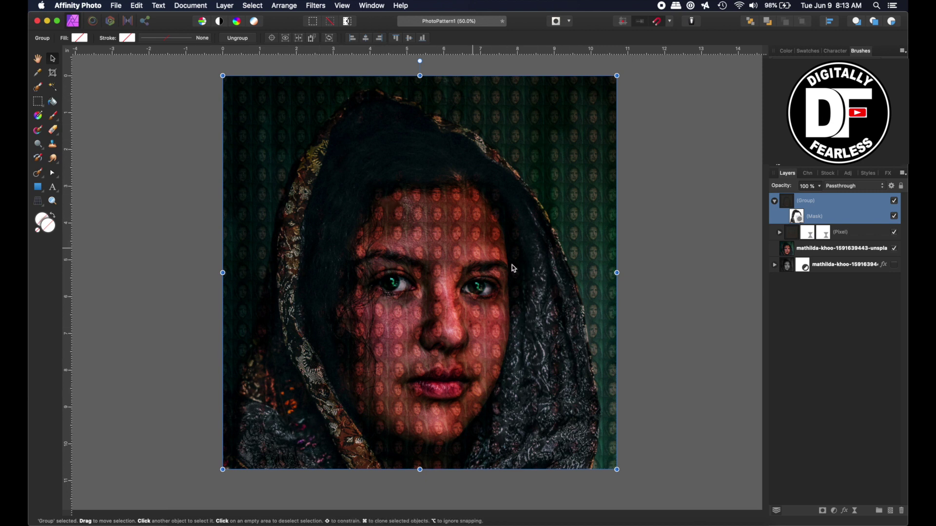
- Add an Add Noise live filter above the group, uncheck Monochromatic, and raise its intensity
left_click(857, 511)
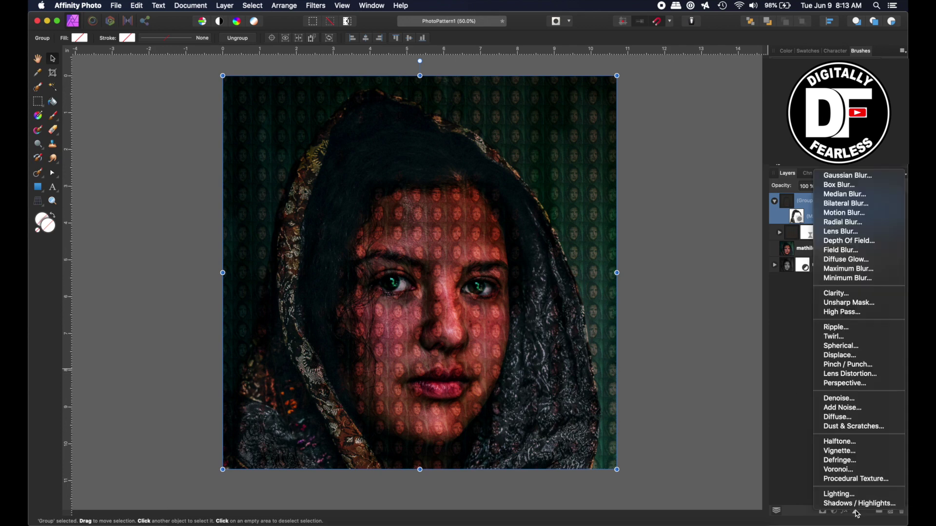
left_click(836, 408)
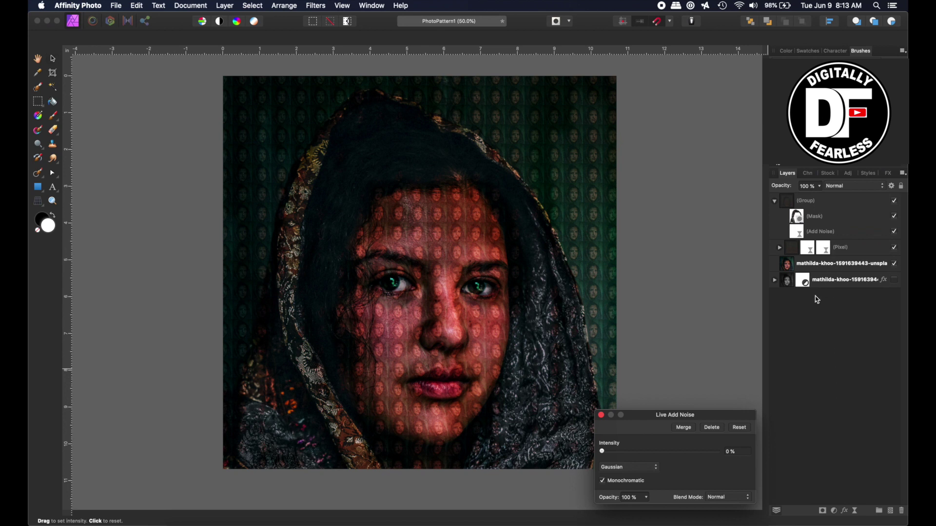
left_click_drag(800, 232, 780, 198)
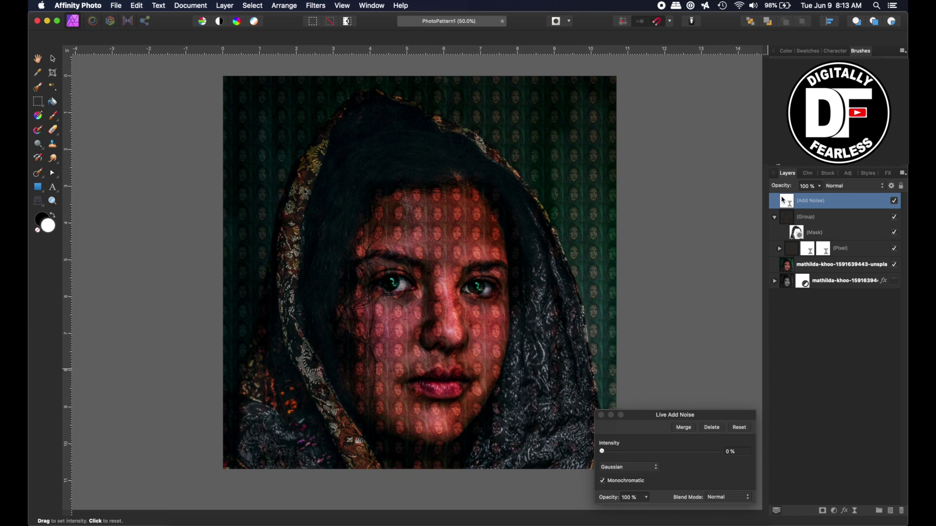
key("super+1")
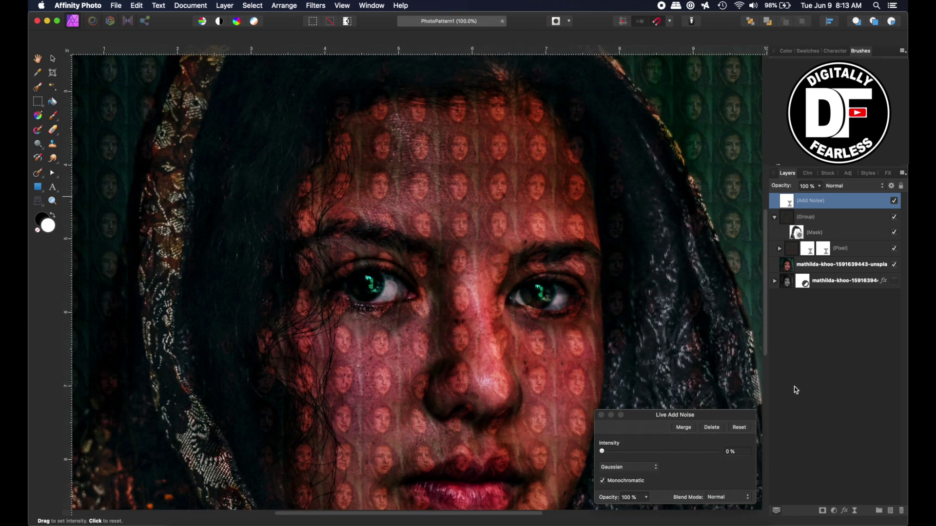
left_click(602, 481)
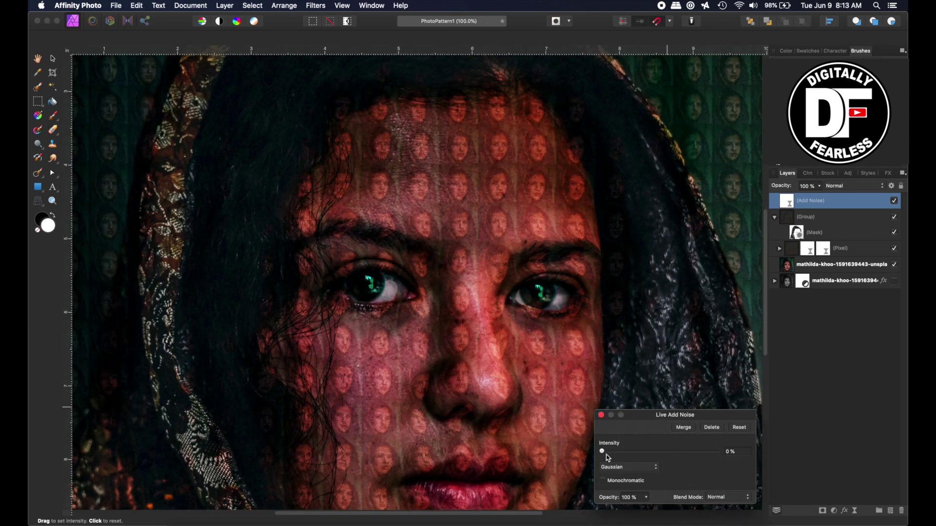
mouse_move(603, 454)
left_mouse_down()
mouse_move(753, 455)
mouse_move(585, 457)
mouse_move(637, 456)
mouse_move(611, 461)
left_mouse_up()
left_click(600, 414)
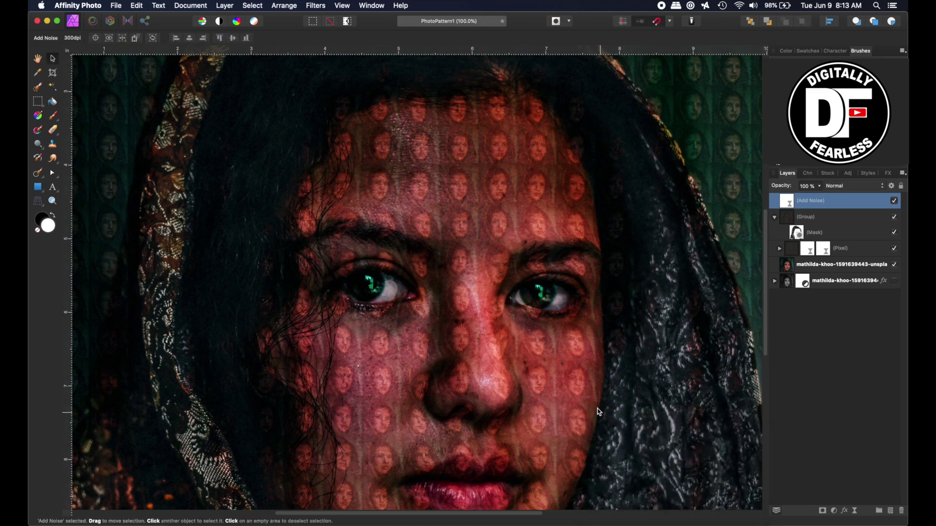
- Zoom to fit the whole portrait with the View tool active
key("h")
key("super+0")
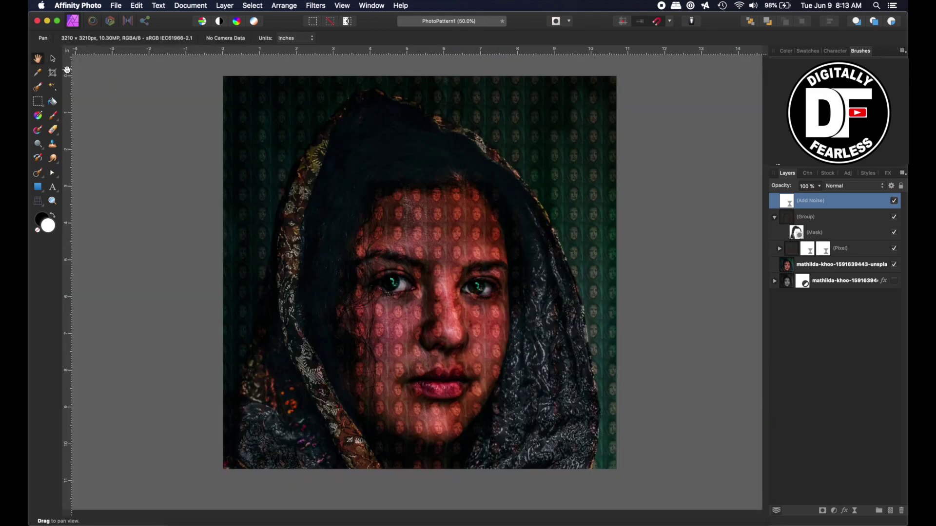